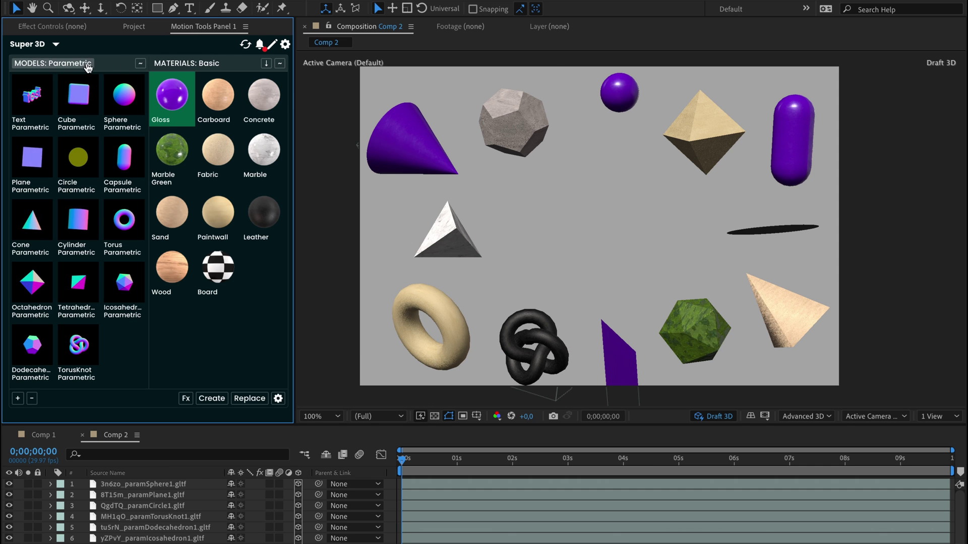
# Step: Nudge the purple cone slightly right, then select and deselect the dodecahedron and icosahedron
pyautogui.moveTo(48, 59)
pyautogui.mouseDown()
pyautogui.moveTo(2, 190)
pyautogui.moveTo(22, 333)
pyautogui.moveTo(133, 356)
pyautogui.moveTo(107, 79)
pyautogui.mouseUp()
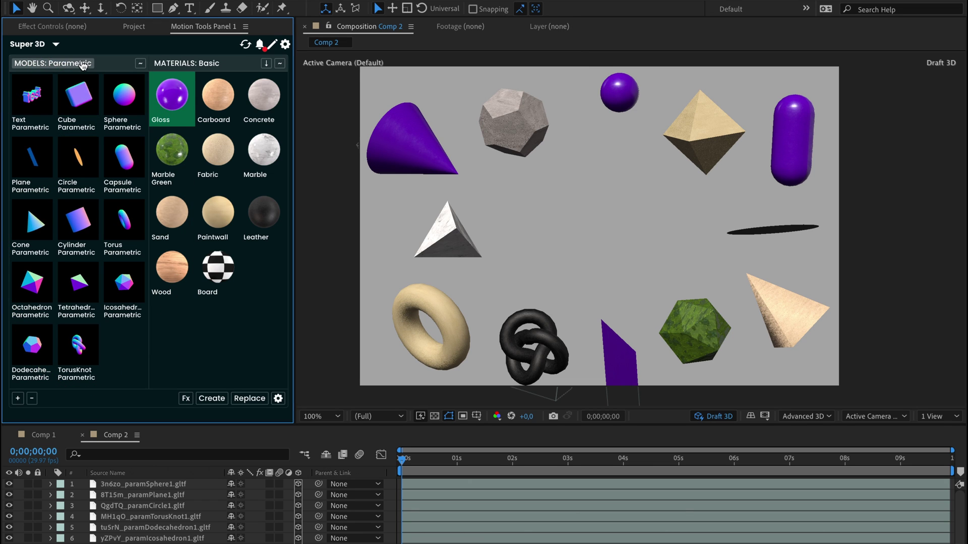
pyautogui.moveTo(401, 138); pyautogui.dragTo(411, 136)
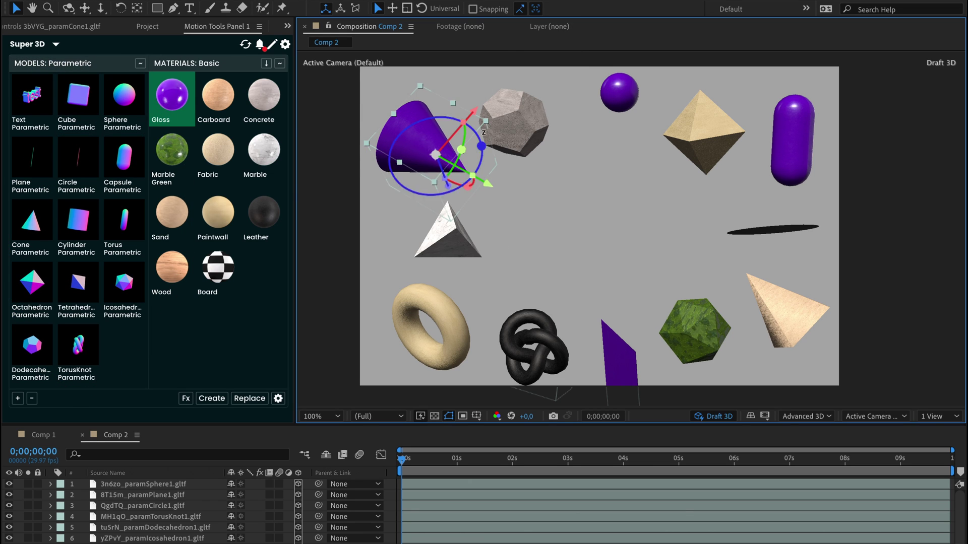
pyautogui.click(538, 118)
pyautogui.click(703, 325)
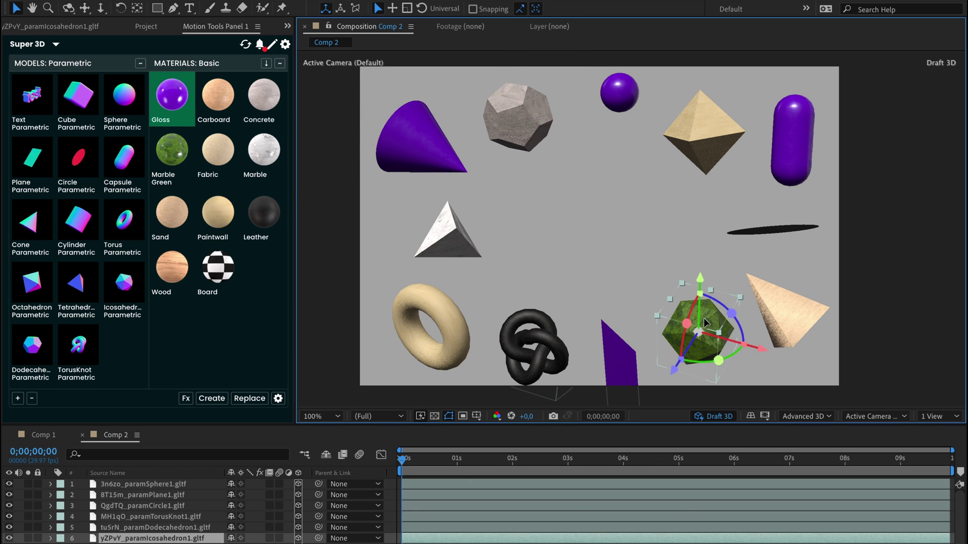
pyautogui.click(530, 258)
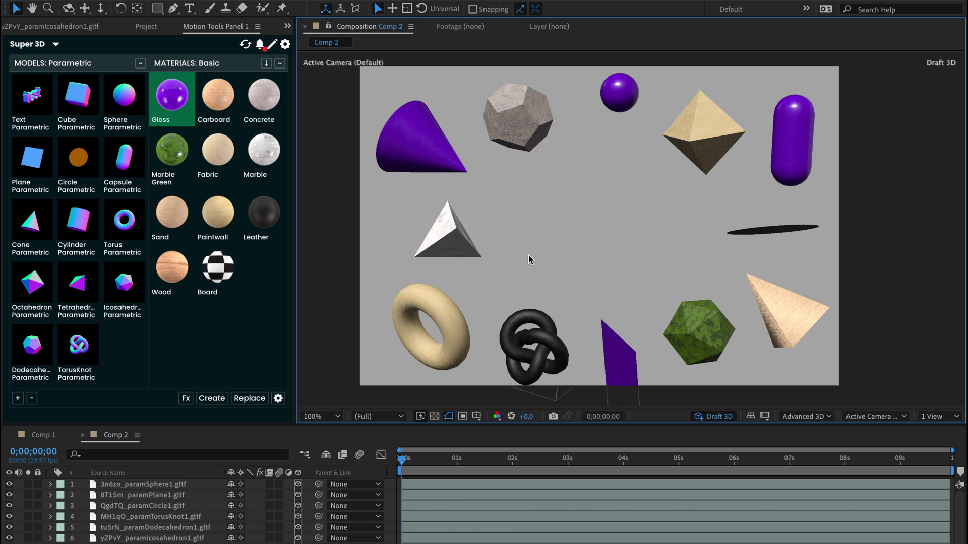
# Step: Switch to the Parametric model set and pick the Cube Parametric model
pyautogui.moveTo(63, 88)
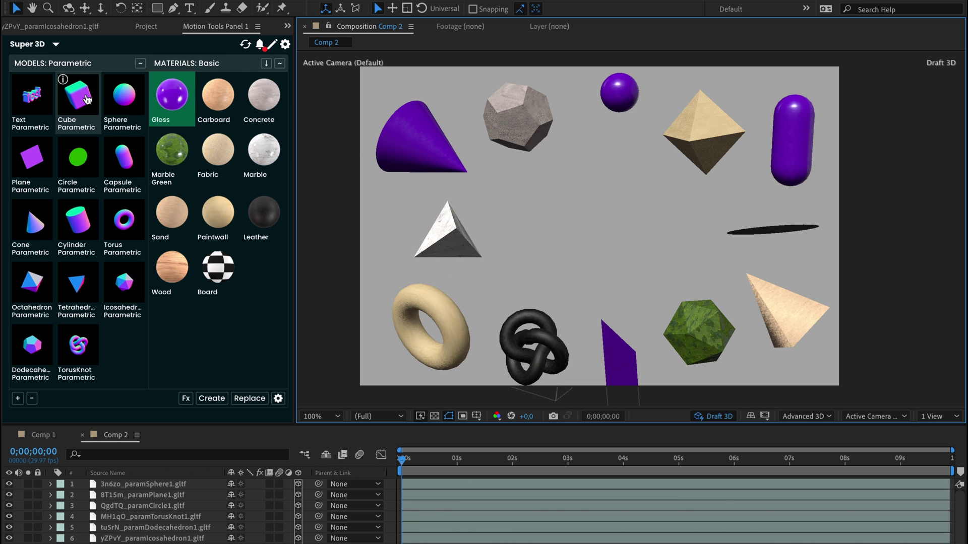
pyautogui.click(124, 160)
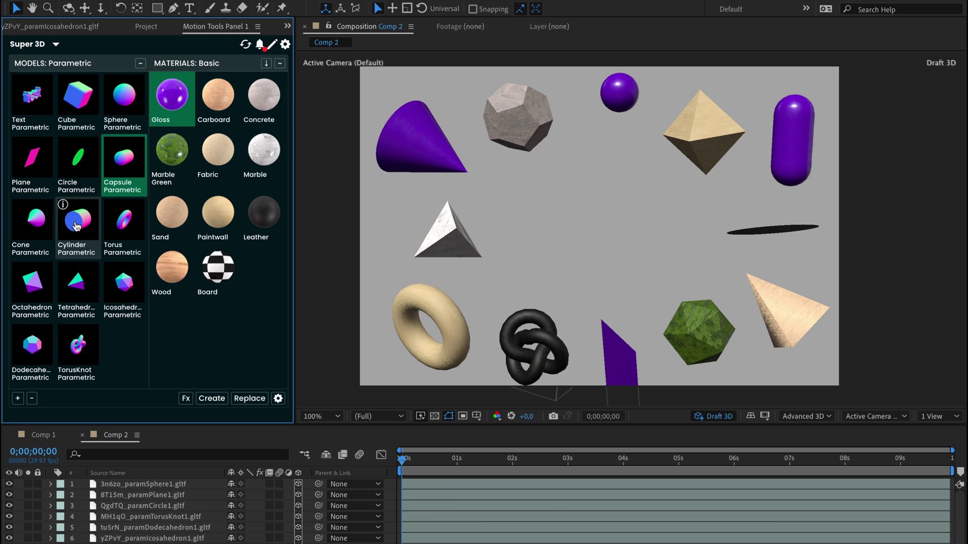
pyautogui.click(35, 229)
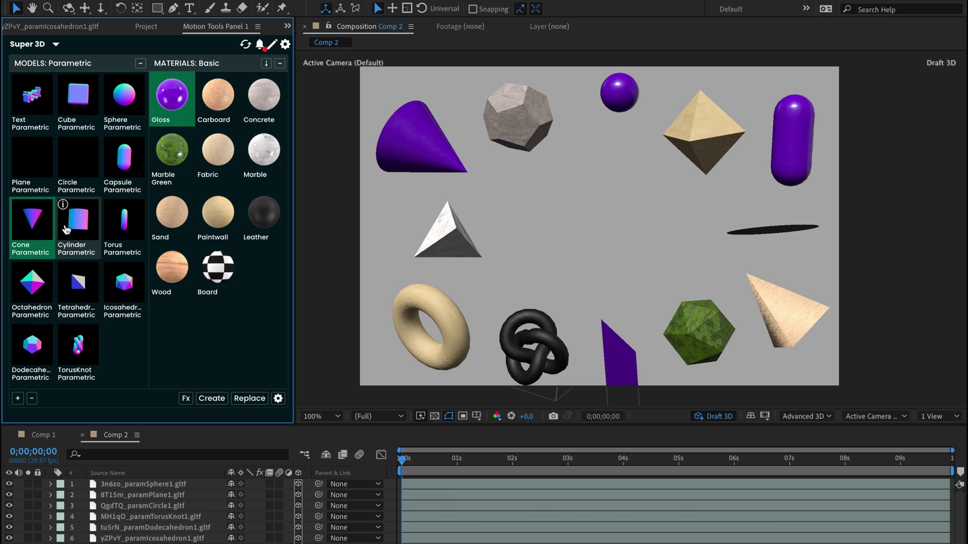
pyautogui.click(60, 64)
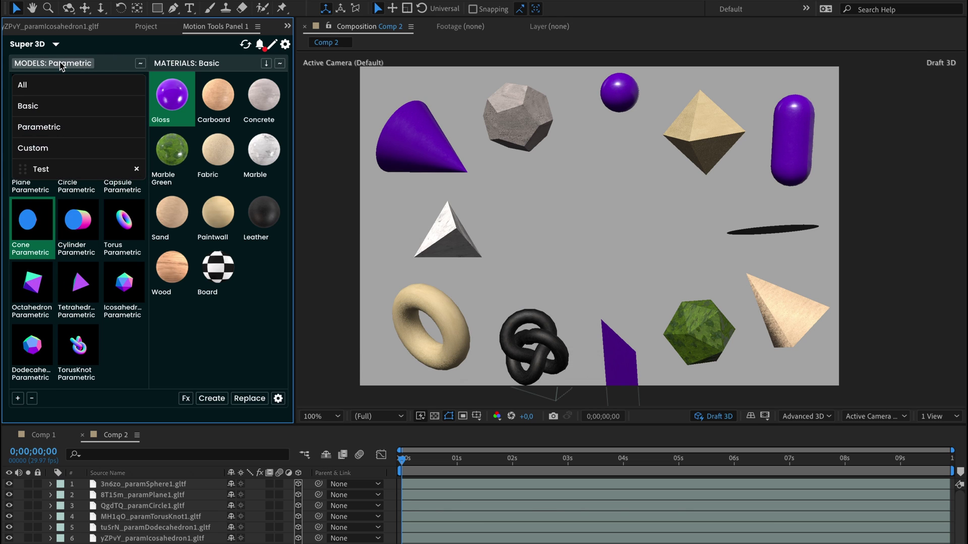
pyautogui.click(39, 132)
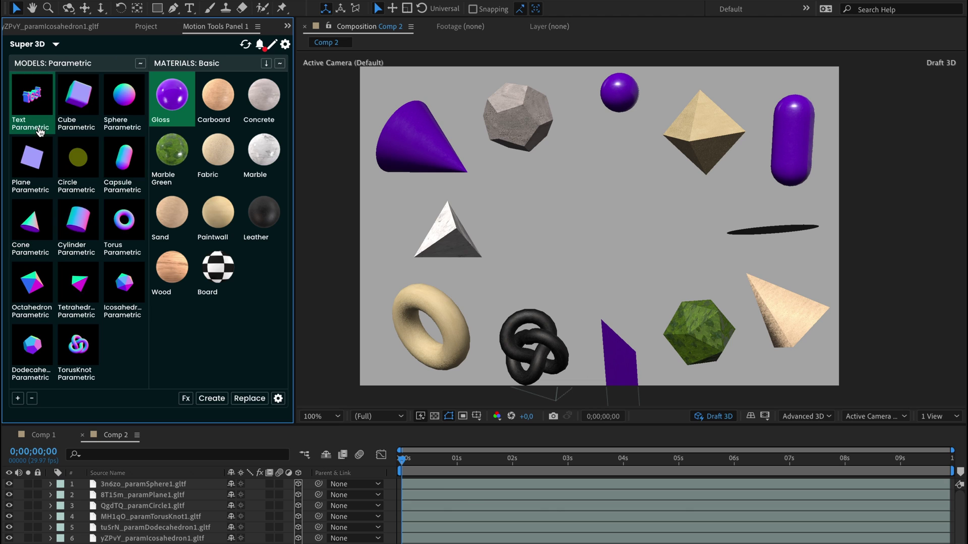
pyautogui.click(124, 98)
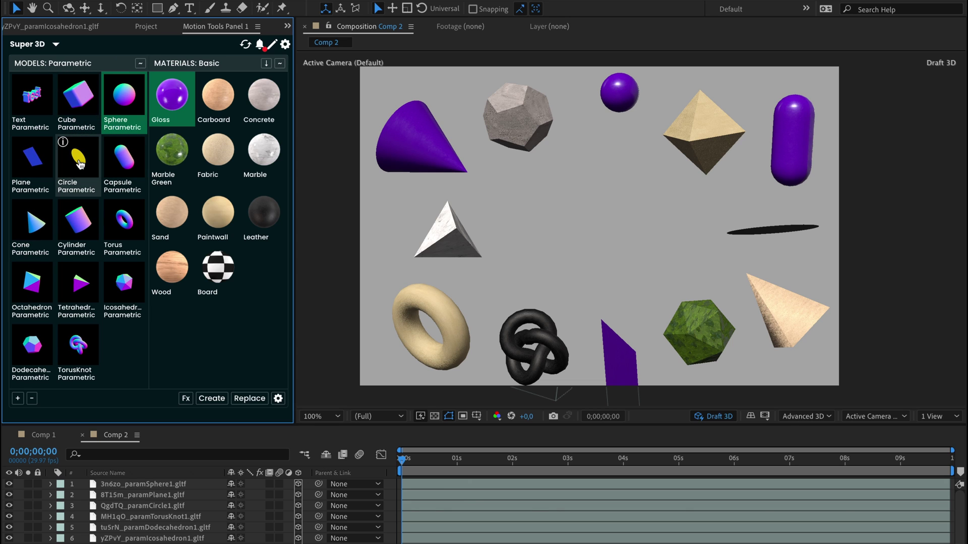
pyautogui.click(77, 104)
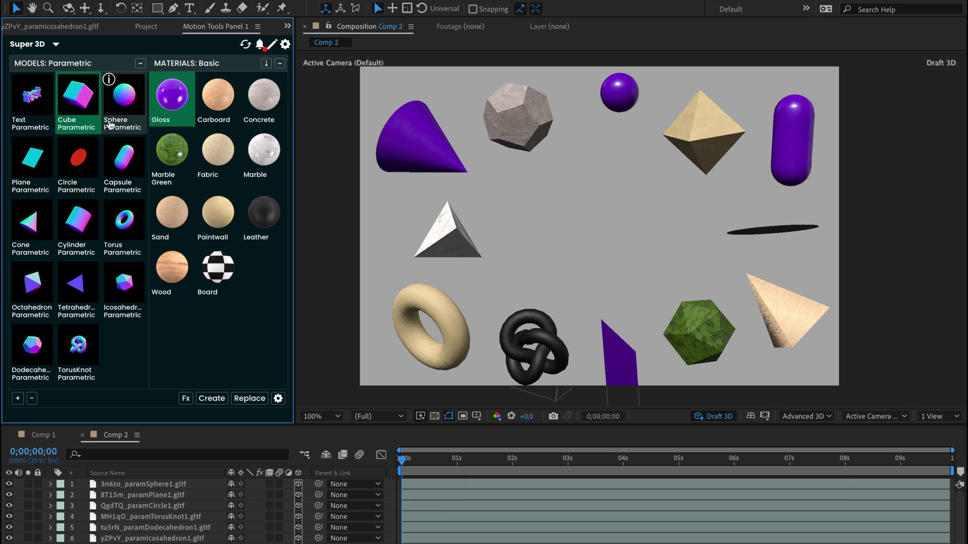
# Step: Size the cube to X 672, Y 696, Z 134 with bevel 0.06 and smooth 8
pyautogui.click(63, 80)
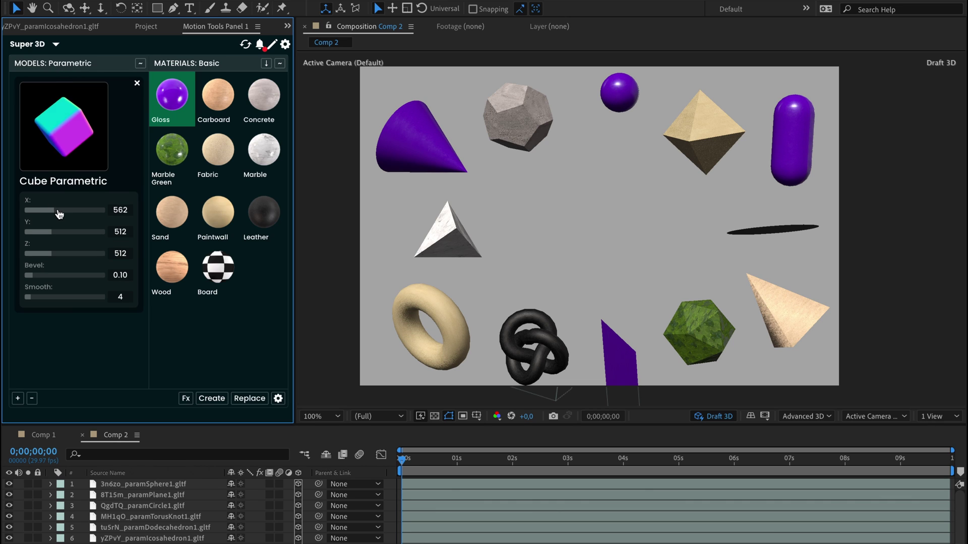
pyautogui.moveTo(60, 215)
pyautogui.mouseDown()
pyautogui.moveTo(91, 216)
pyautogui.moveTo(59, 216)
pyautogui.mouseUp()
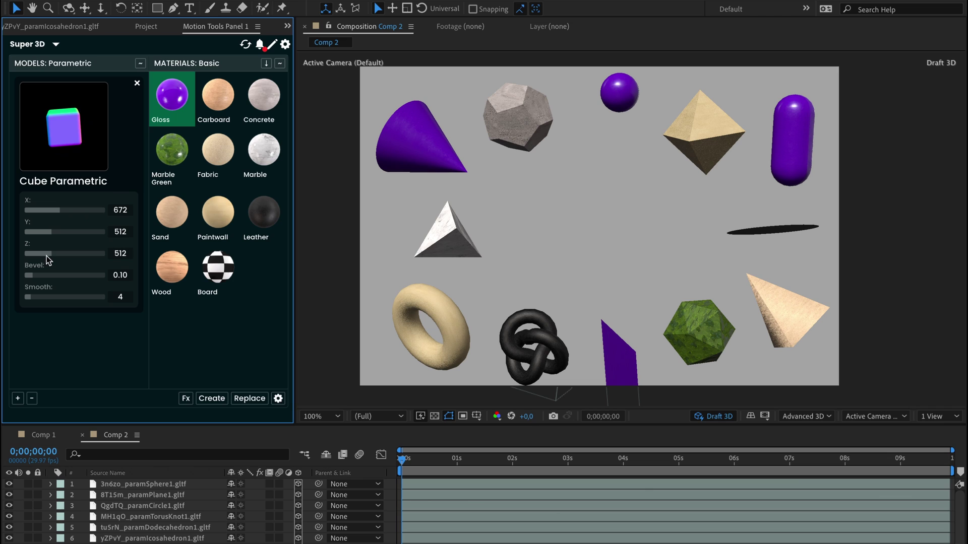
pyautogui.moveTo(47, 256); pyautogui.dragTo(59, 236)
pyautogui.moveTo(28, 277); pyautogui.dragTo(42, 301)
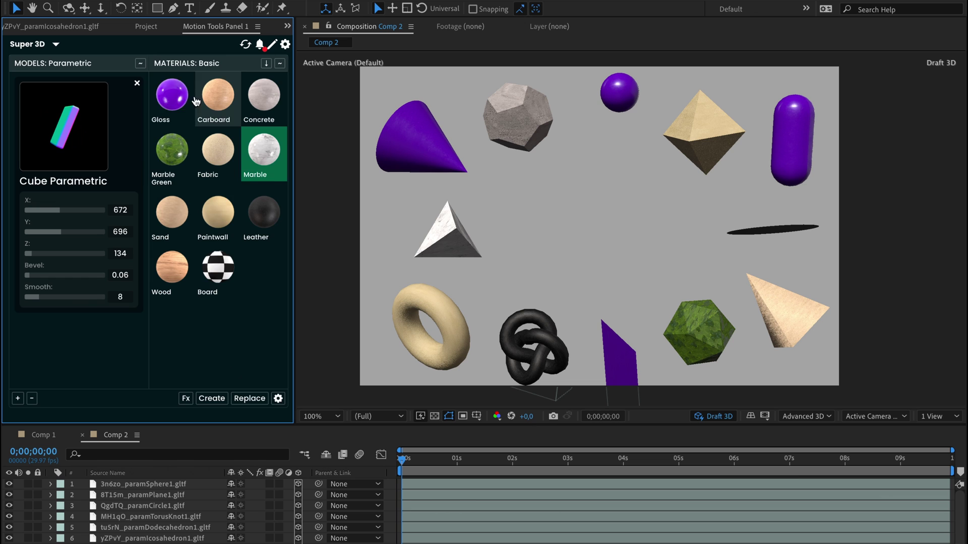
# Step: Add the flat purple cube to Comp 2 and tilt it in 3D
pyautogui.click(212, 398)
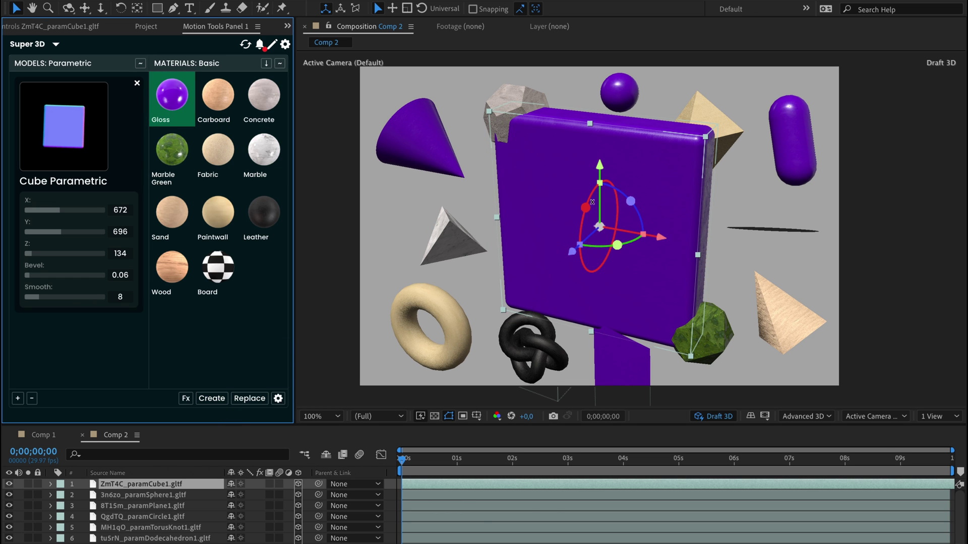
pyautogui.click(580, 221)
pyautogui.moveTo(581, 222); pyautogui.dragTo(613, 237)
# Step: Inspect the icosahedron's MarbleGreen texture files in the Project panel
pyautogui.click(146, 26)
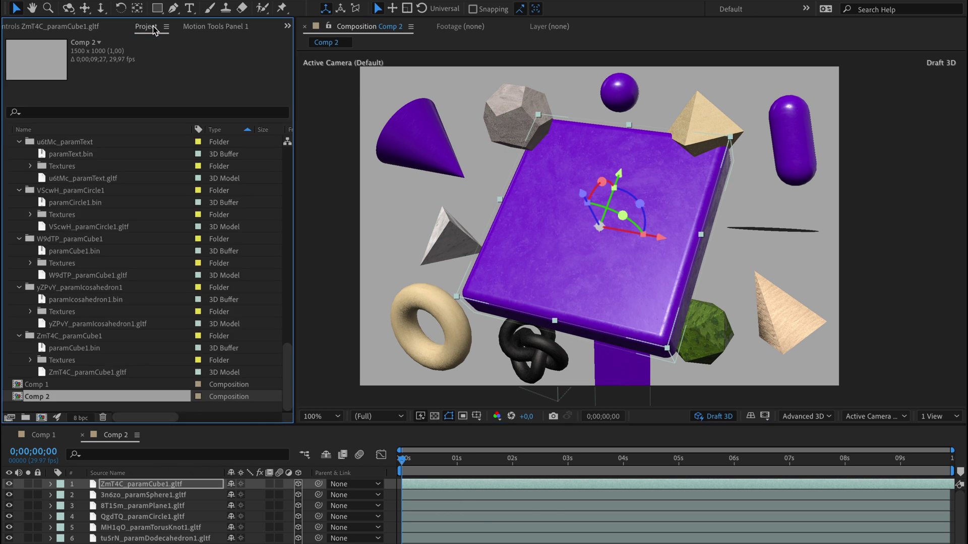
pyautogui.click(62, 312)
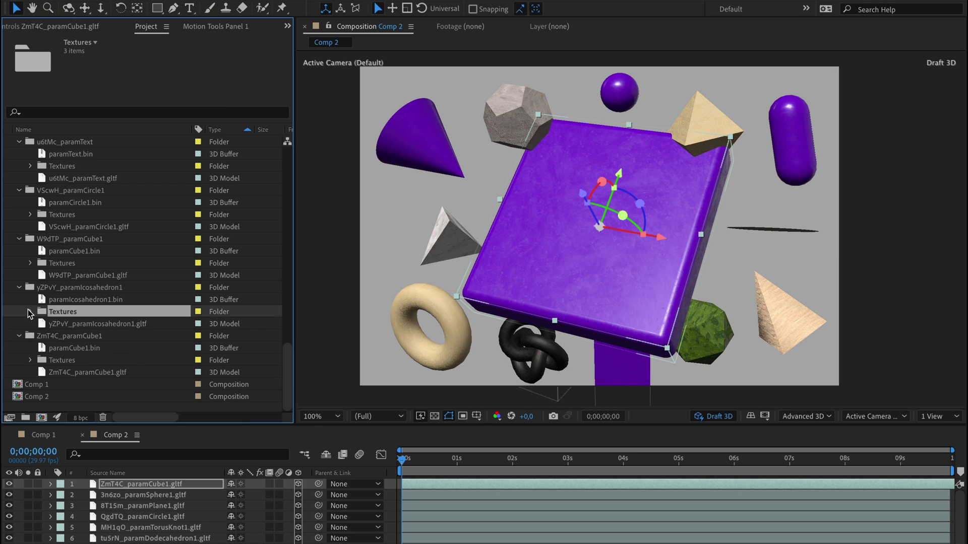
pyautogui.click(29, 312)
pyautogui.click(91, 324)
pyautogui.click(91, 335)
pyautogui.click(91, 348)
pyautogui.click(43, 288)
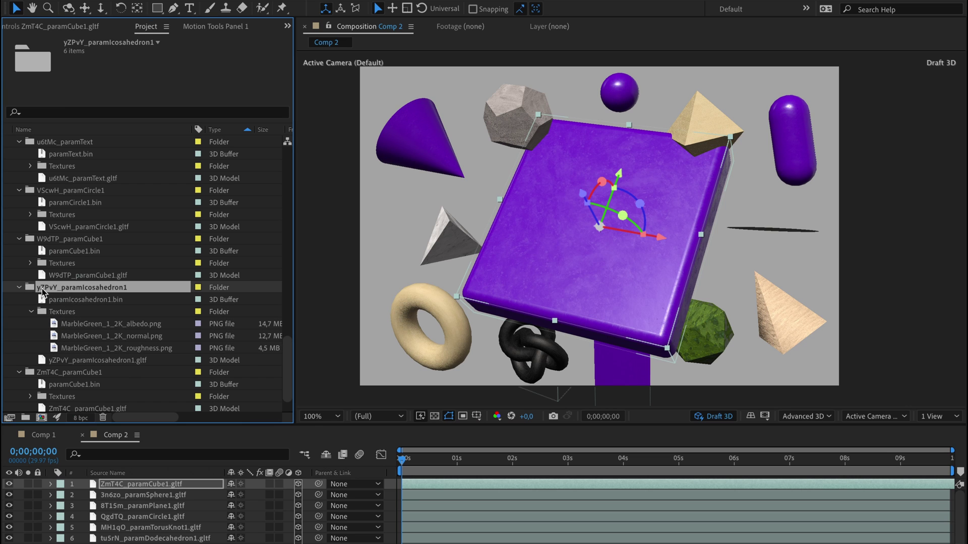
# Step: Replace the purple cube with the Cone Parametric model
pyautogui.click(210, 28)
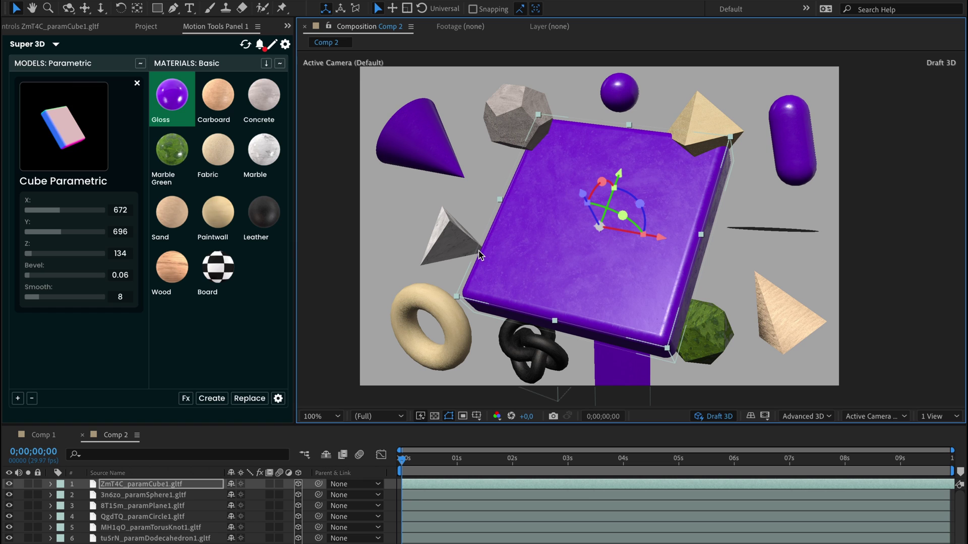
pyautogui.click(140, 85)
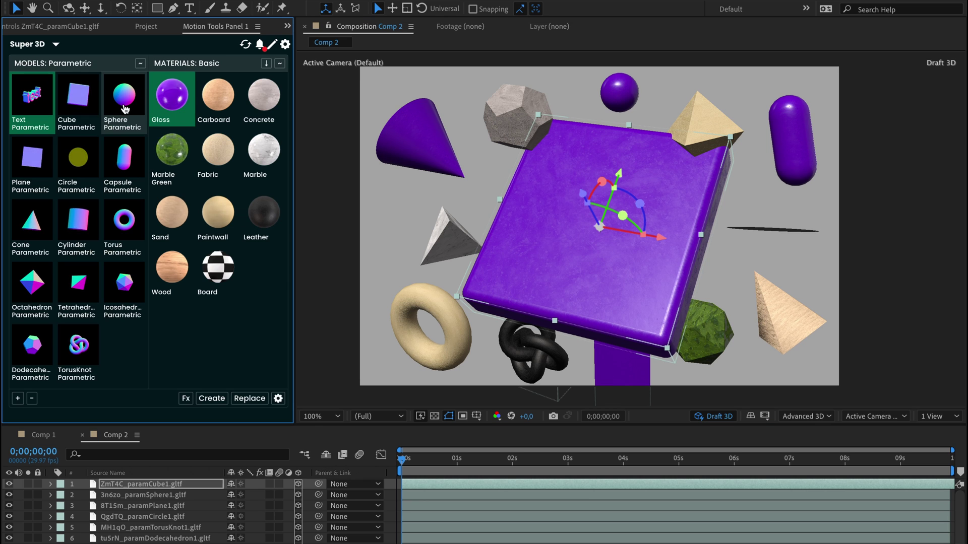
pyautogui.click(124, 98)
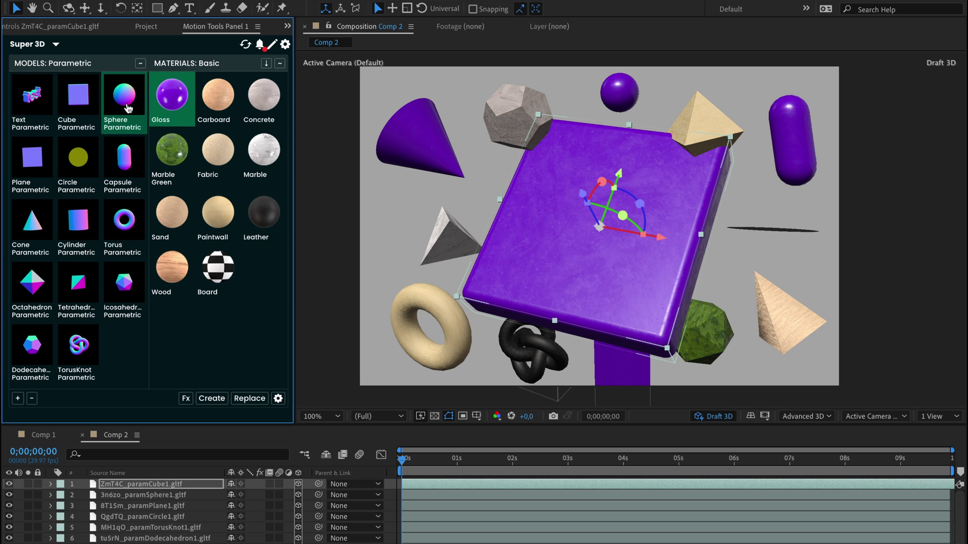
pyautogui.click(31, 226)
pyautogui.click(248, 399)
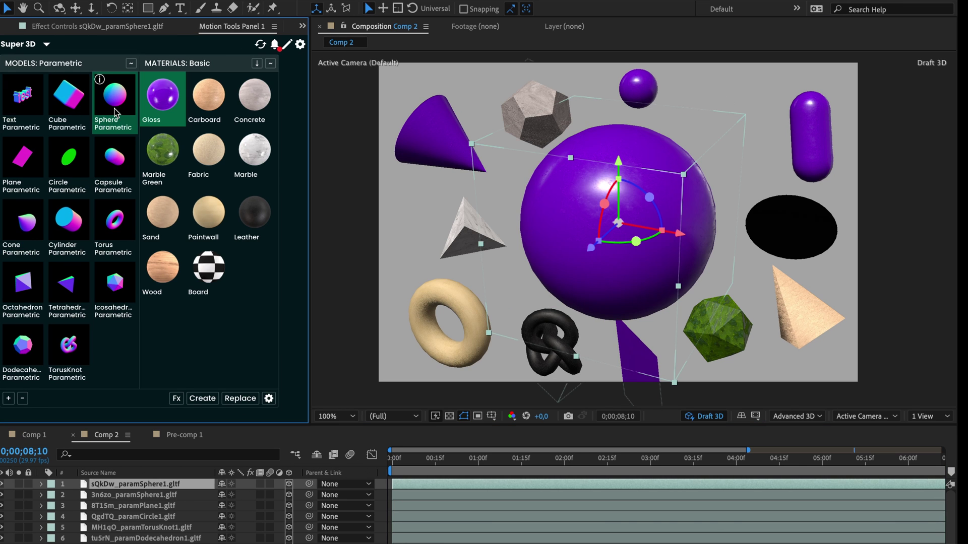
# Step: Rebuild the sphere at radius 220, set radius 318, and delete the purple sphere layer
pyautogui.click(100, 81)
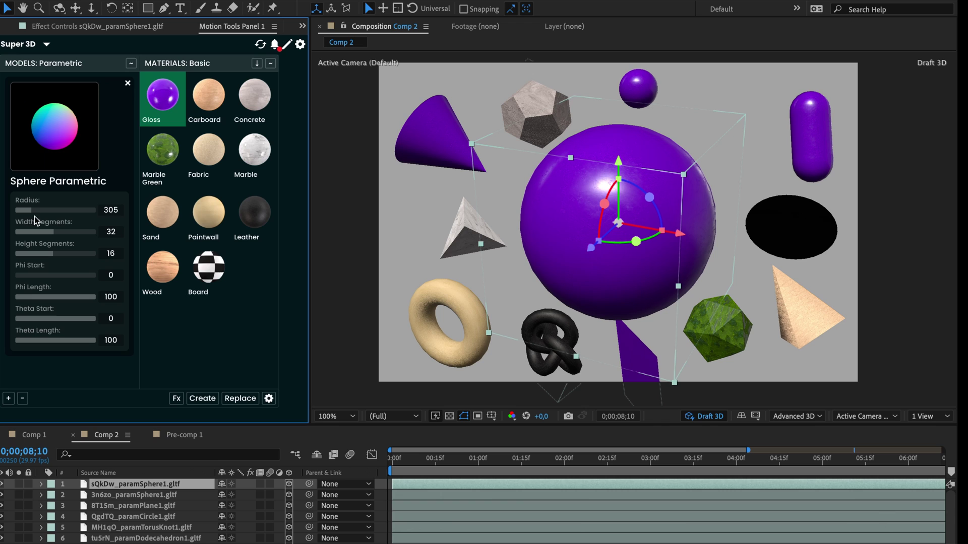
pyautogui.moveTo(31, 214); pyautogui.dragTo(28, 214)
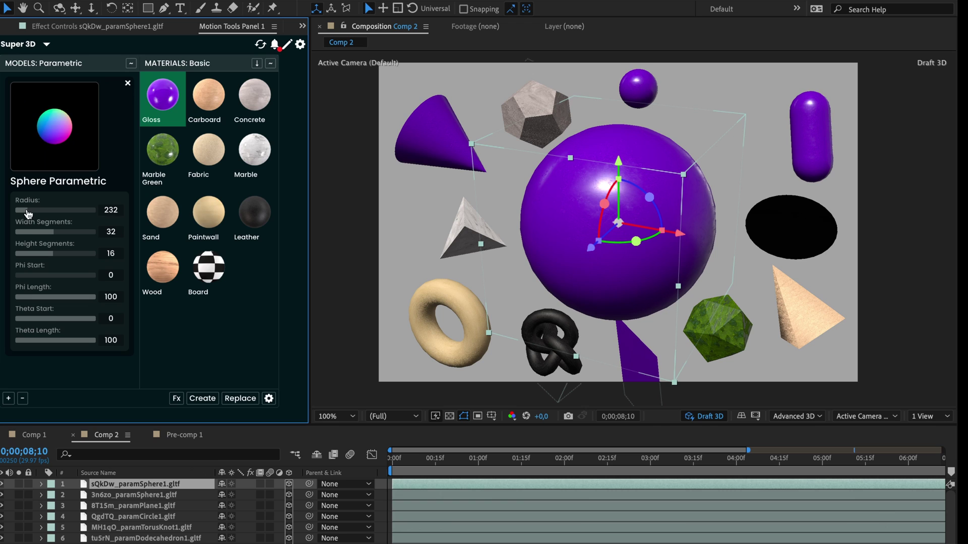
pyautogui.click(240, 402)
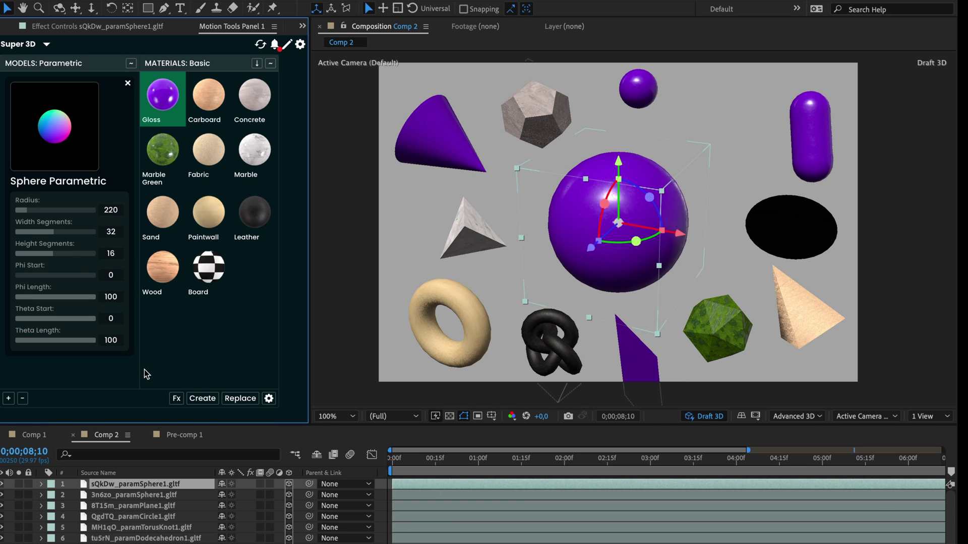
pyautogui.moveTo(39, 214); pyautogui.dragTo(31, 213)
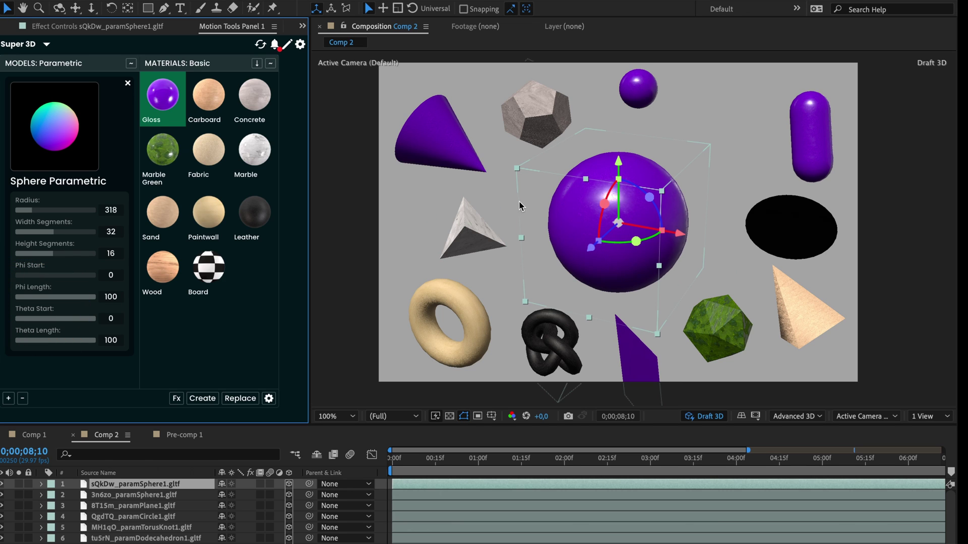
pyautogui.press('Delete')
# Step: Experiment with Phi and Theta Length, settling on Theta Length 50 for a half dome
pyautogui.moveTo(68, 302); pyautogui.dragTo(44, 302)
pyautogui.moveTo(85, 343)
pyautogui.mouseDown()
pyautogui.moveTo(39, 342)
pyautogui.moveTo(67, 345)
pyautogui.mouseUp()
pyautogui.moveTo(41, 301); pyautogui.dragTo(139, 300)
pyautogui.moveTo(81, 347); pyautogui.dragTo(121, 343)
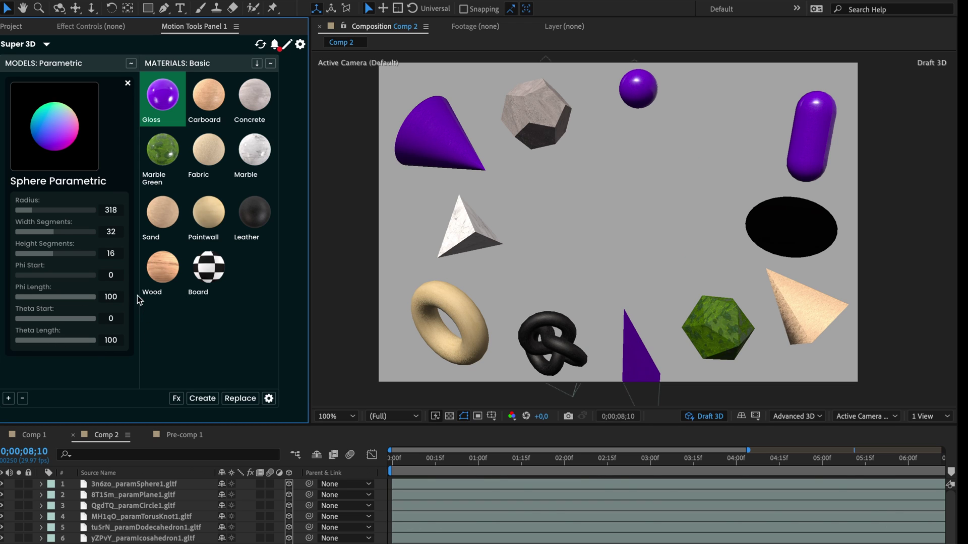
pyautogui.moveTo(90, 346); pyautogui.dragTo(69, 348)
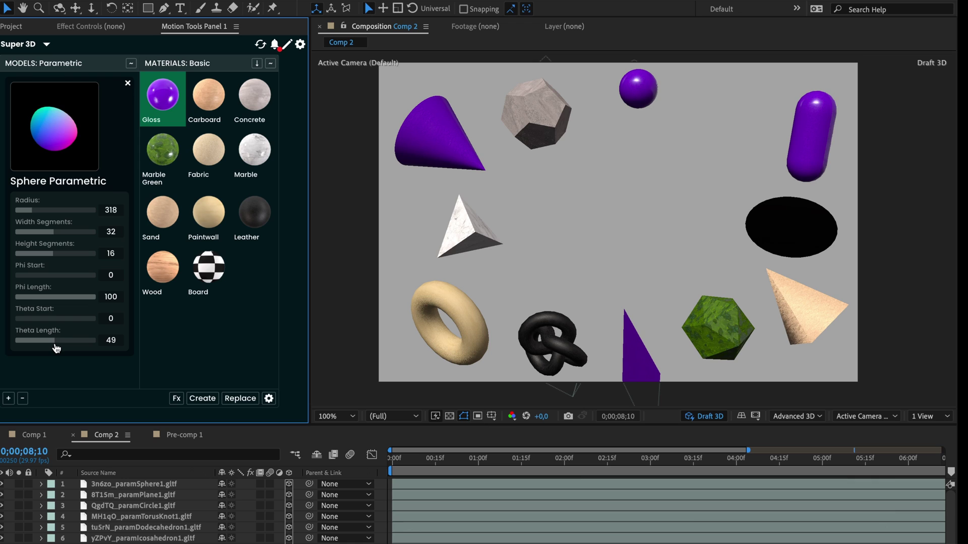
pyautogui.moveTo(61, 347)
pyautogui.mouseDown()
pyautogui.moveTo(78, 347)
pyautogui.moveTo(49, 349)
pyautogui.moveTo(57, 348)
pyautogui.mouseUp()
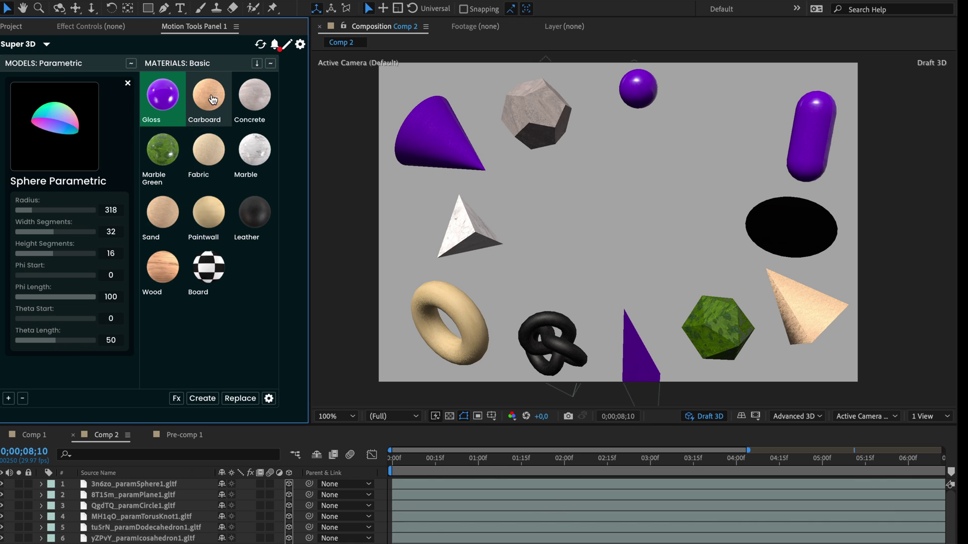
# Step: Add the glossy purple half-sphere, then add a test copy, rotate it to 154°, and delete it
pyautogui.click(198, 400)
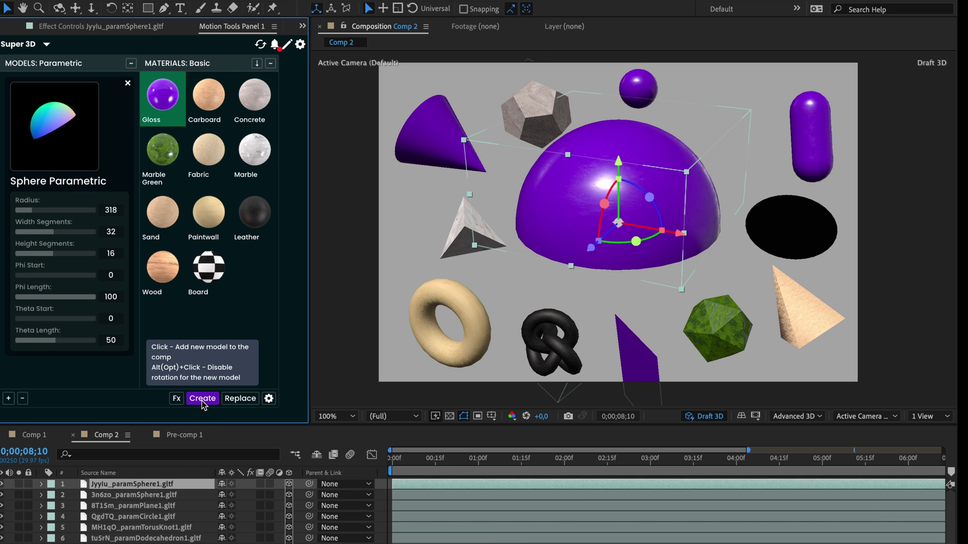
pyautogui.click(202, 399)
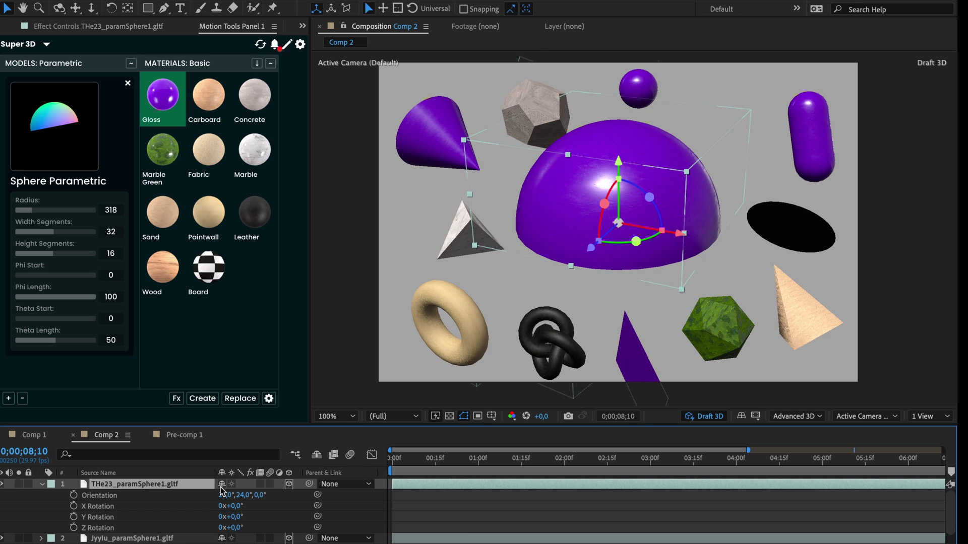
pyautogui.moveTo(226, 497); pyautogui.dragTo(302, 485)
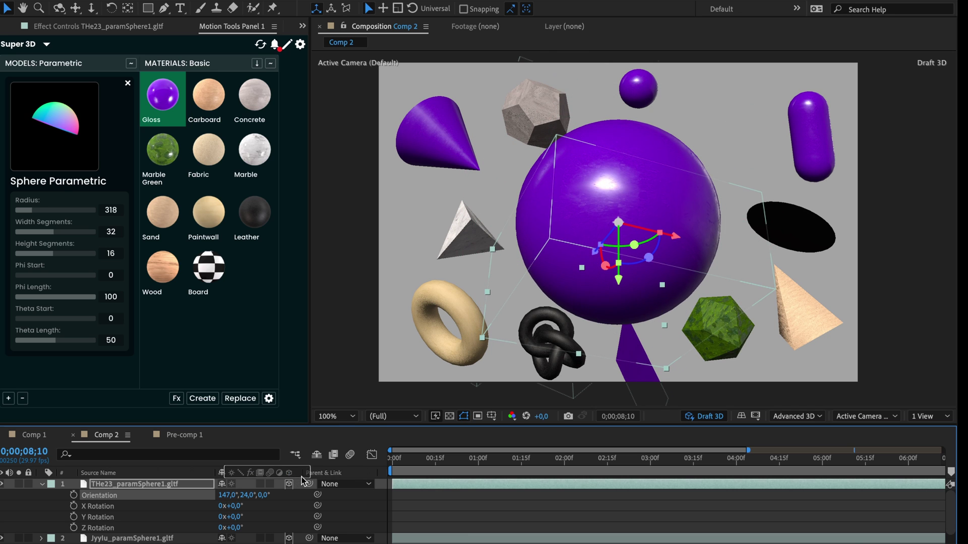
pyautogui.moveTo(227, 494); pyautogui.dragTo(212, 489)
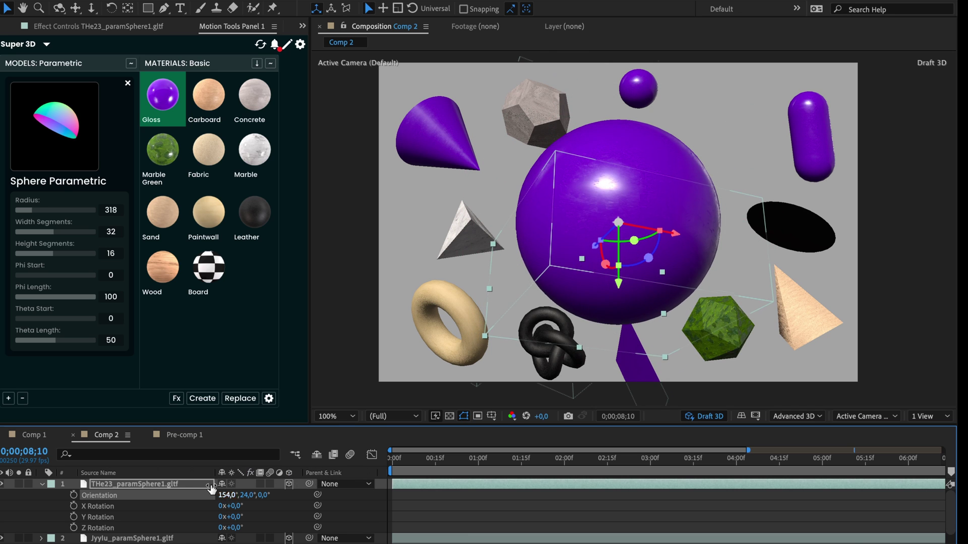
pyautogui.press('Delete')
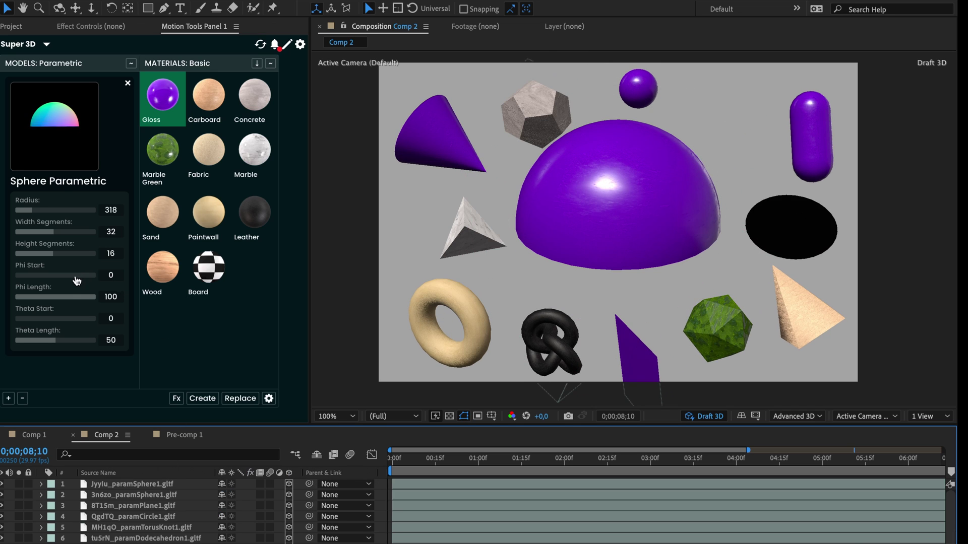
# Step: Set the theta start and add a Carboard-material partial sphere to Comp 2
pyautogui.moveTo(26, 324); pyautogui.dragTo(94, 328)
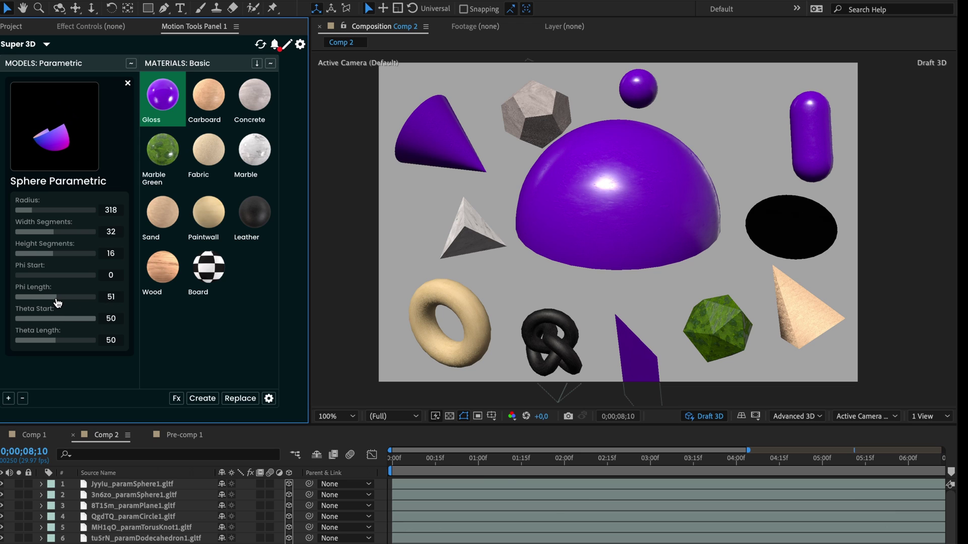
pyautogui.click(208, 97)
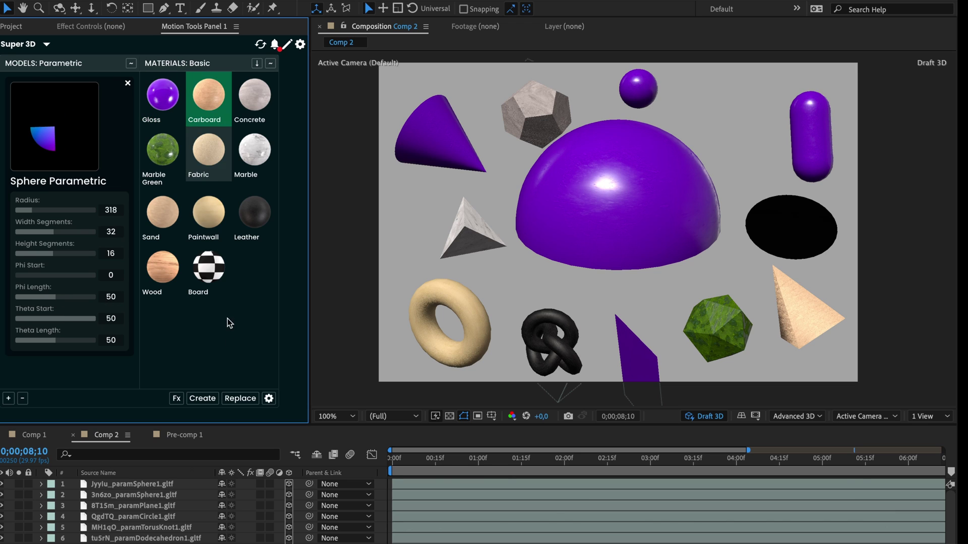
pyautogui.click(205, 398)
pyautogui.press('capslock')
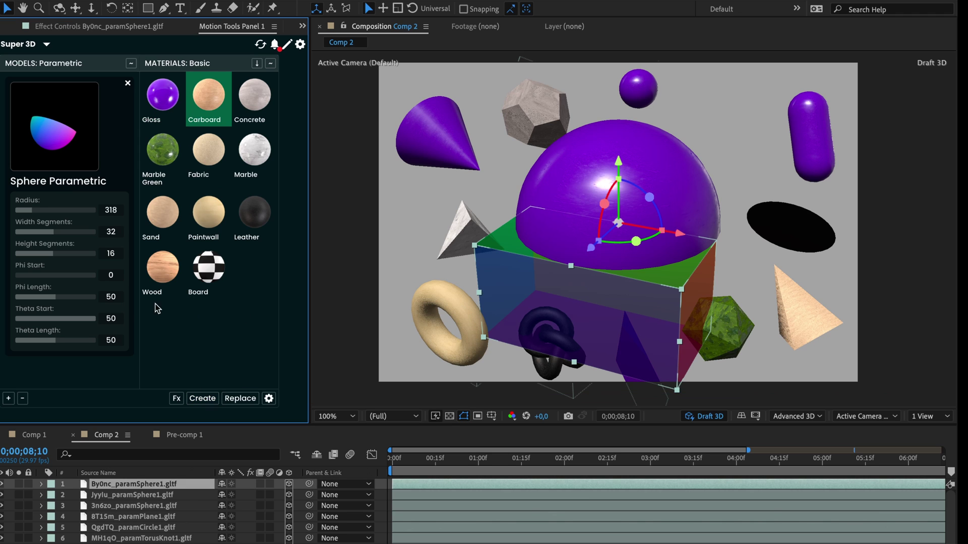
# Step: Set Phi Start 100, add a Leather sphere piece rotated to 206°, and extend Phi Length to 100
pyautogui.moveTo(28, 279); pyautogui.dragTo(95, 276)
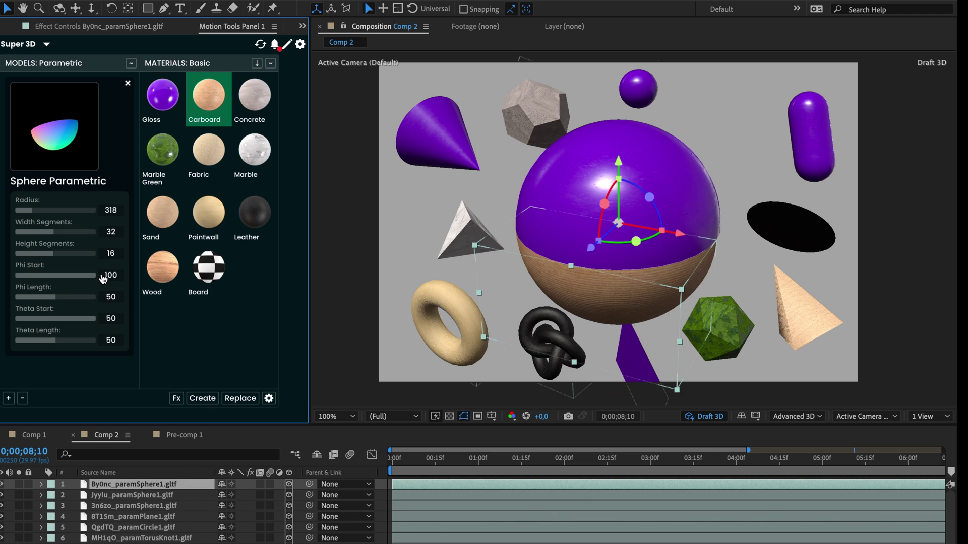
pyautogui.click(255, 214)
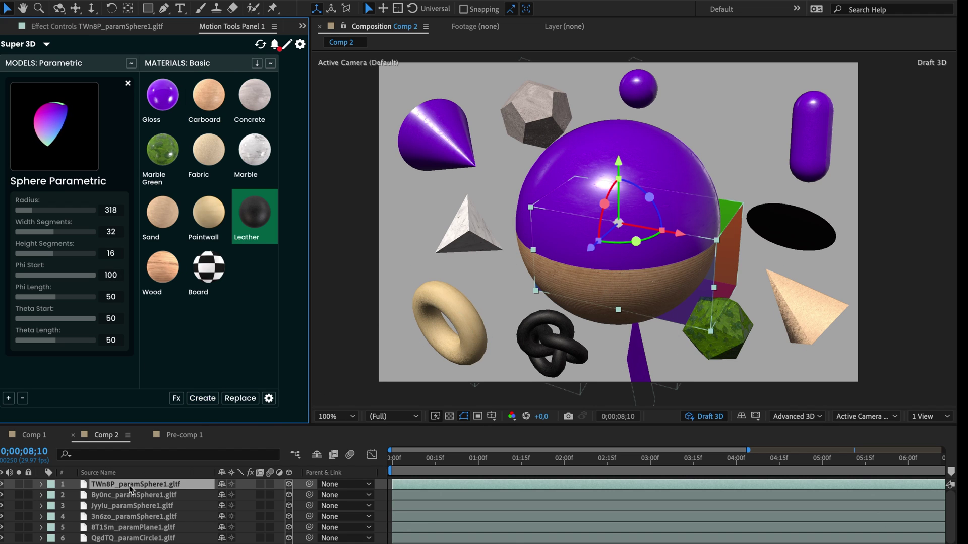
pyautogui.hotkey('ctrl', 'a')
pyautogui.press('r')
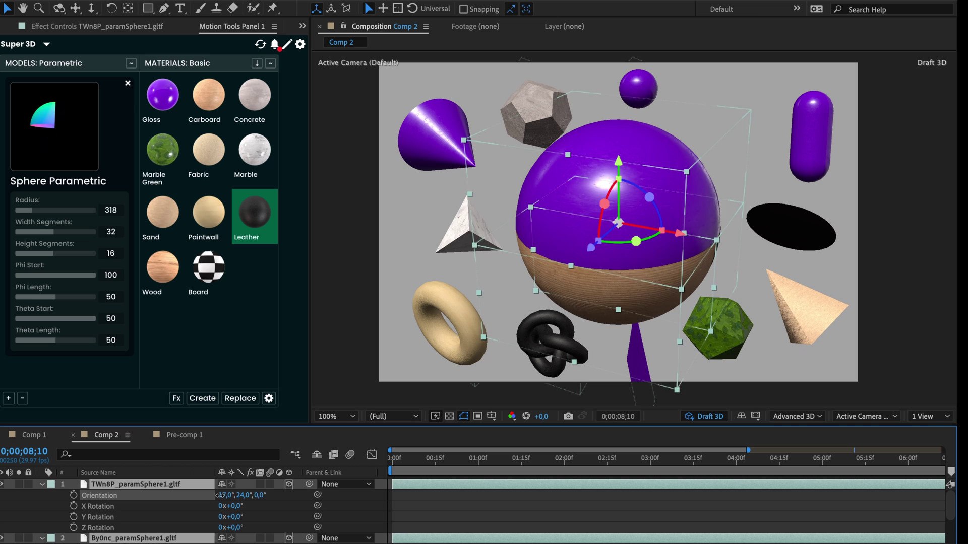
pyautogui.moveTo(219, 495); pyautogui.dragTo(103, 498)
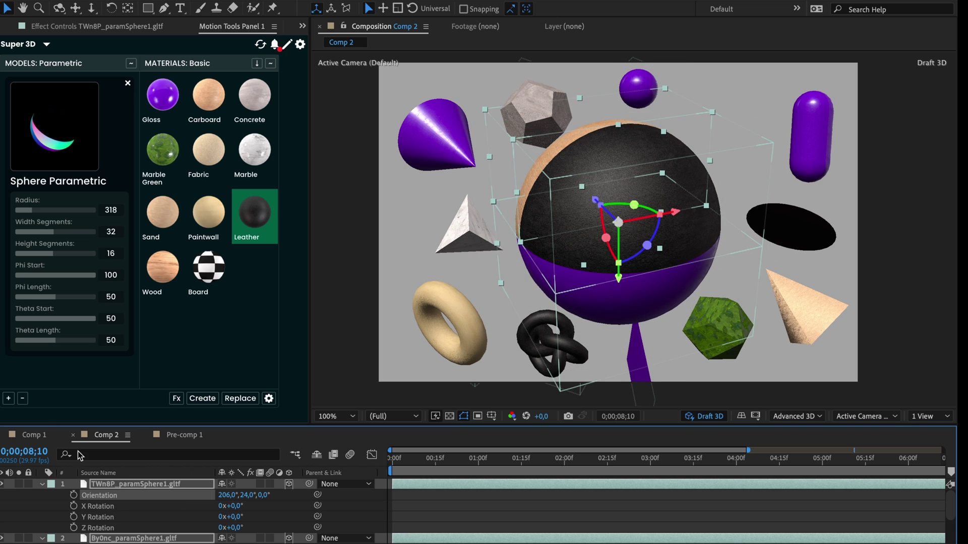
pyautogui.moveTo(61, 301); pyautogui.dragTo(95, 298)
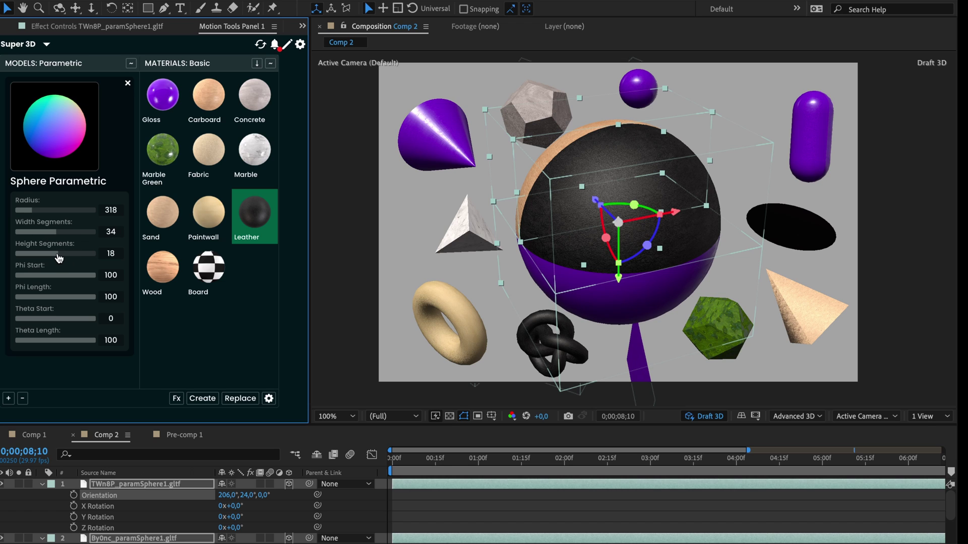
# Step: Turn on Wireframe Style in the Super 3D settings, then delete the big sphere's layers
pyautogui.click(267, 399)
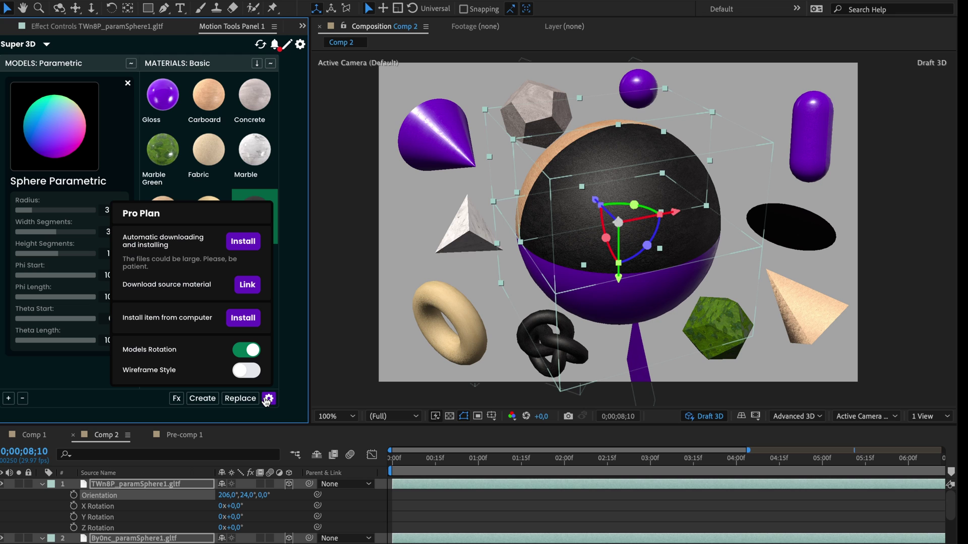
pyautogui.click(247, 371)
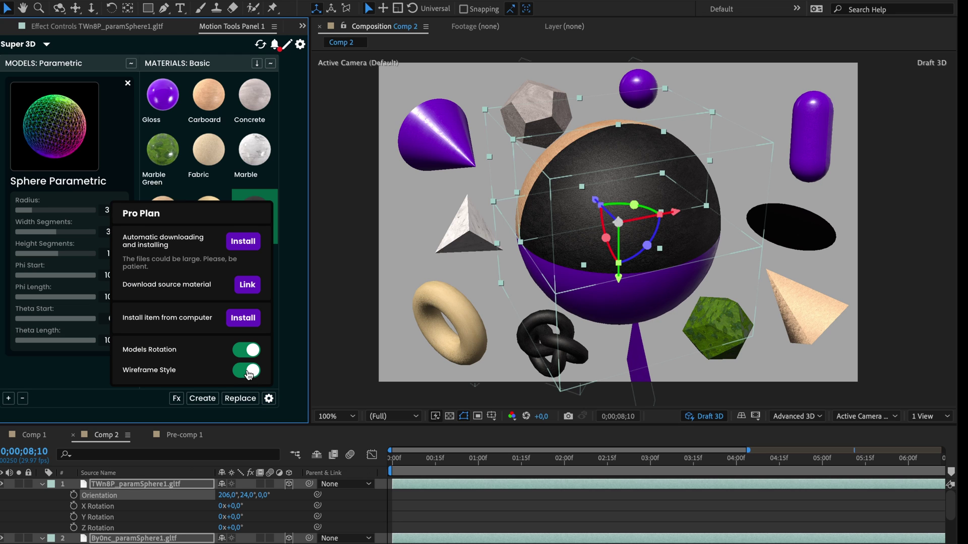
pyautogui.click(268, 399)
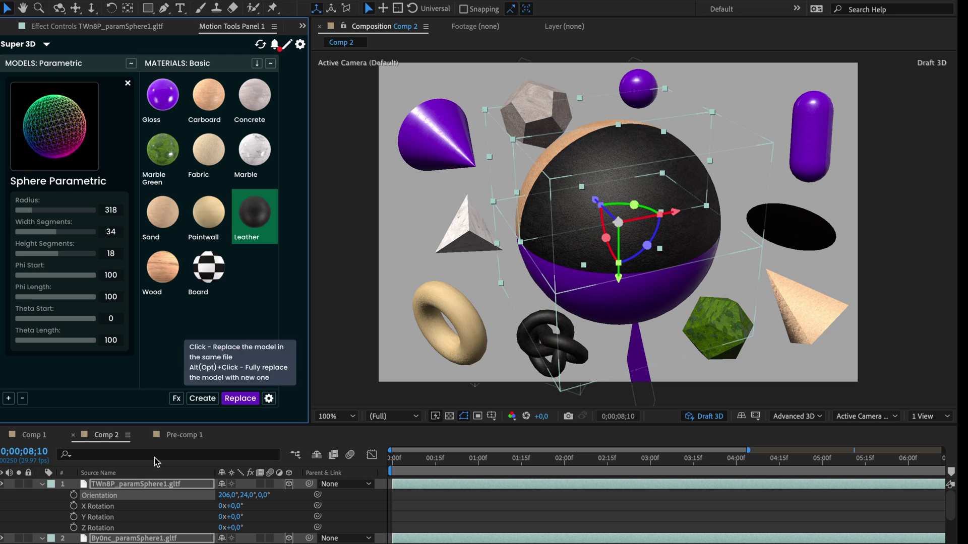
pyautogui.click(136, 484)
pyautogui.press('Delete')
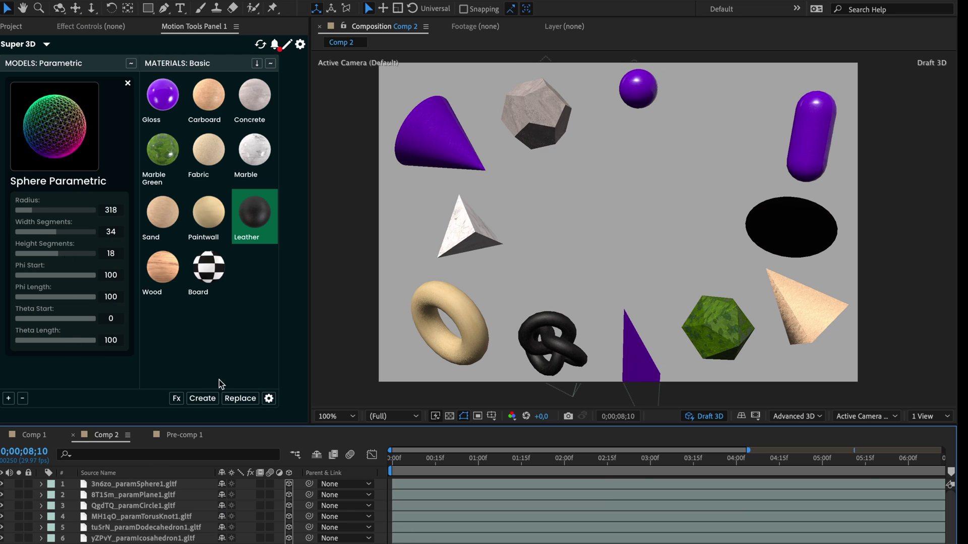
# Step: Add the chosen model to the comp, then enable Cylinder bevels and widen its radius
pyautogui.click(211, 400)
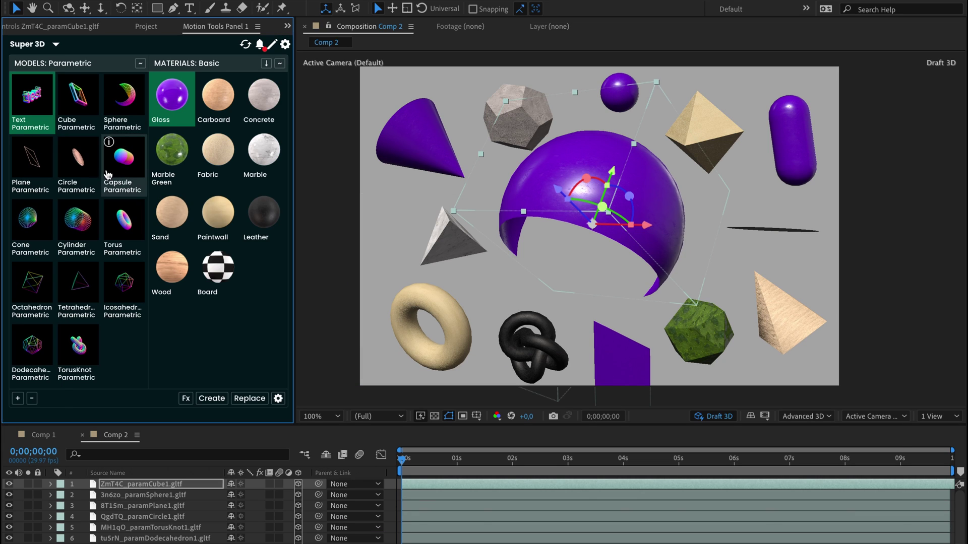
pyautogui.click(63, 205)
pyautogui.click(113, 204)
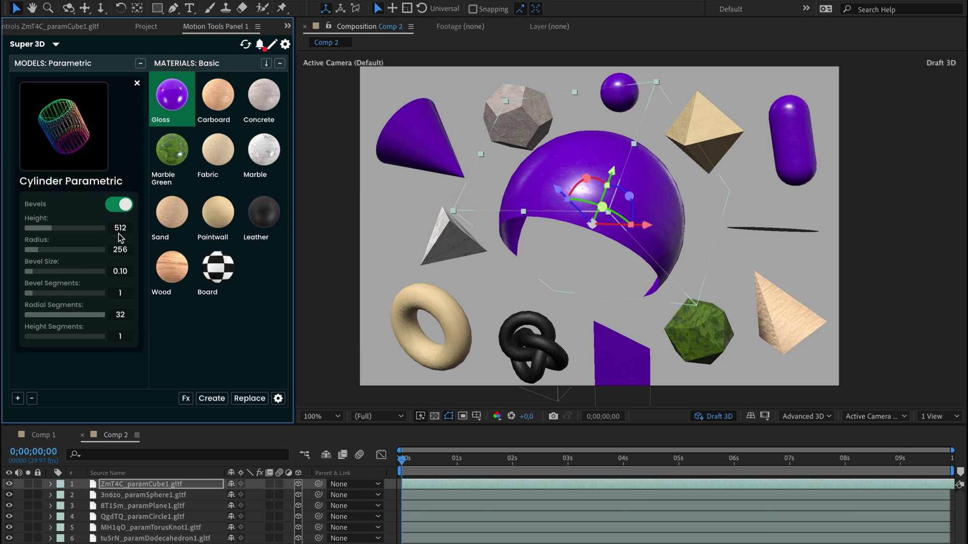
pyautogui.moveTo(44, 251)
pyautogui.mouseDown()
pyautogui.moveTo(55, 251)
pyautogui.moveTo(30, 251)
pyautogui.mouseUp()
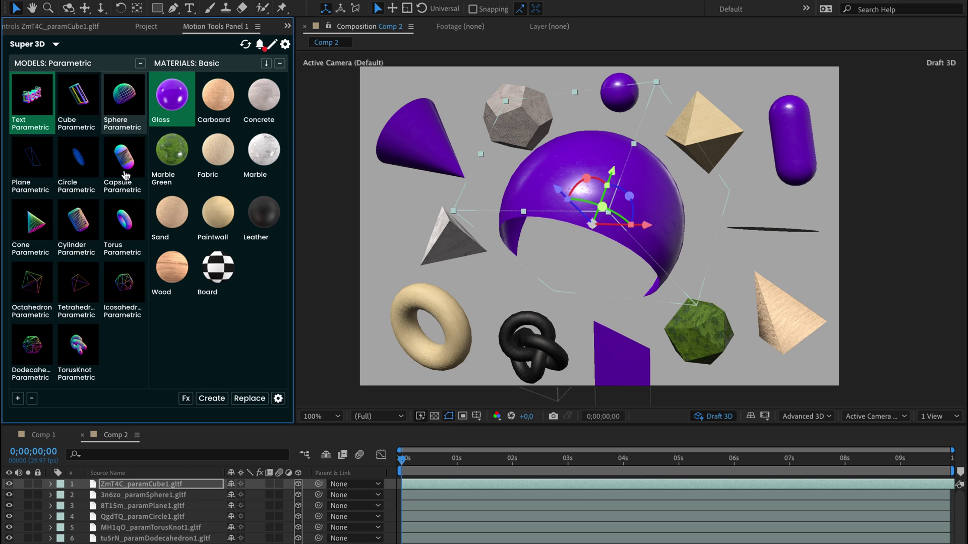
# Step: Set the Tetrahedron to radius 415 and detail 4, then open the Torus settings
pyautogui.click(78, 285)
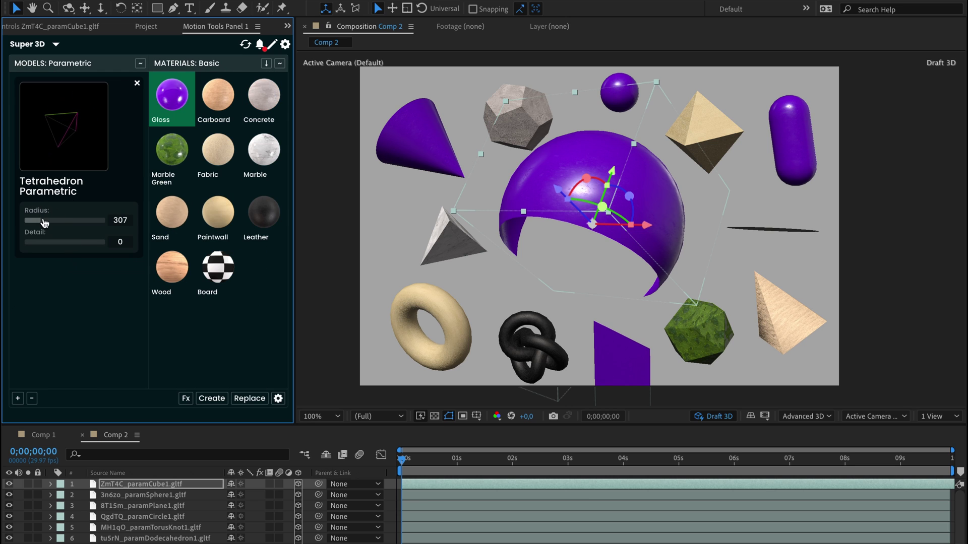
pyautogui.moveTo(45, 223); pyautogui.dragTo(50, 224)
pyautogui.click(35, 244)
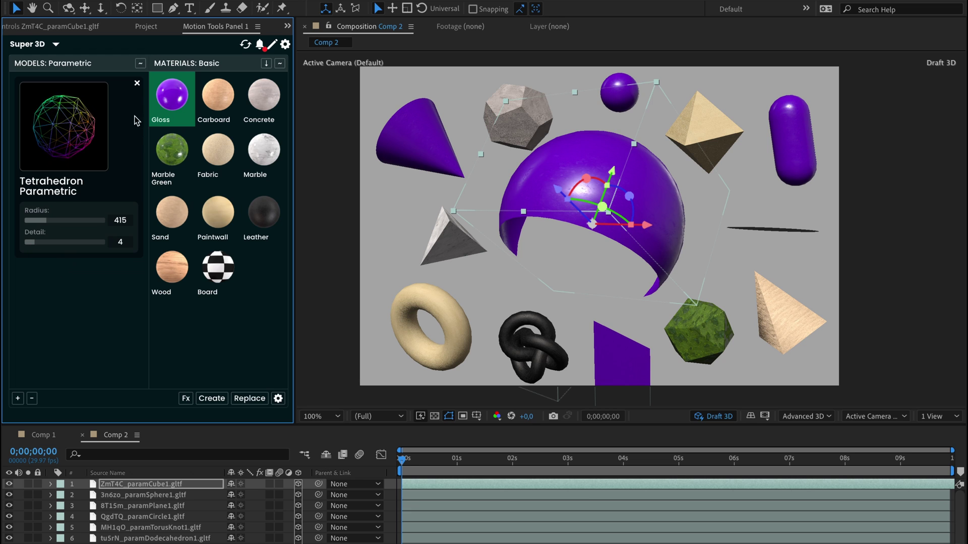
pyautogui.click(137, 83)
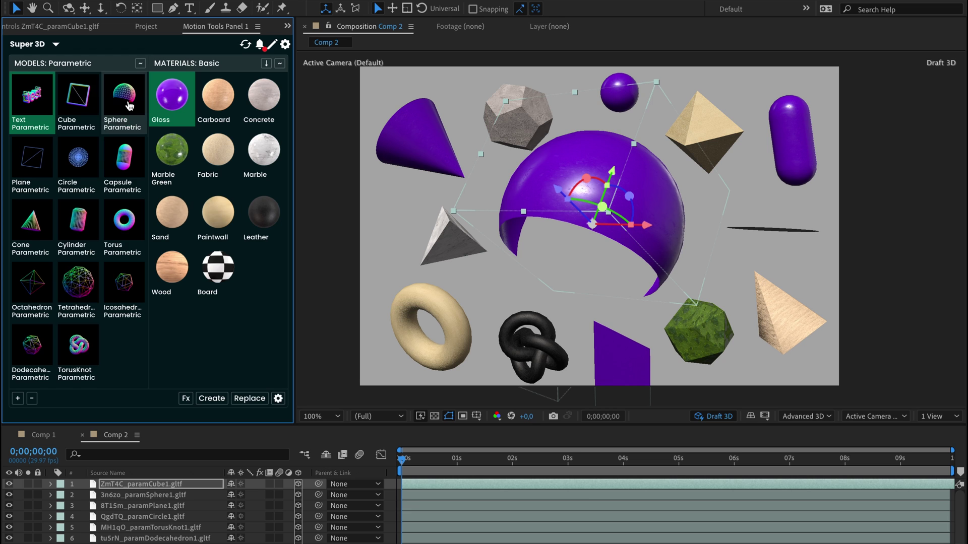
pyautogui.click(109, 207)
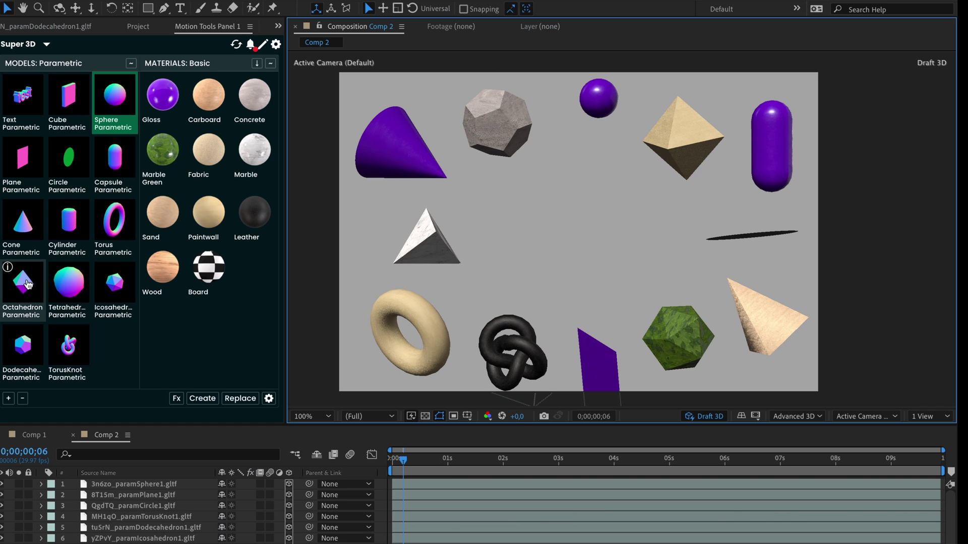
# Step: Add a Marble Green Octahedron Parametric model and rotate it about 32° on its vertical axis
pyautogui.click(27, 285)
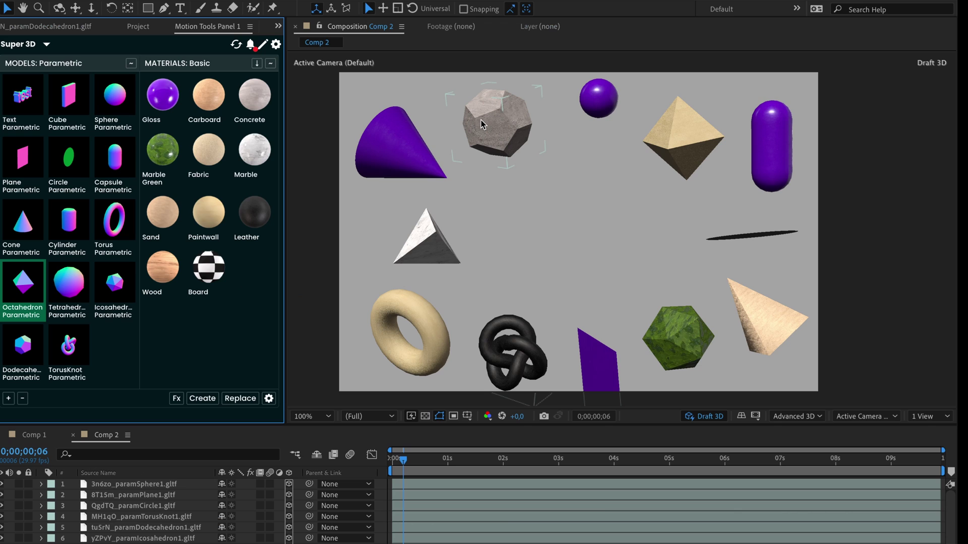
pyautogui.moveTo(90, 212)
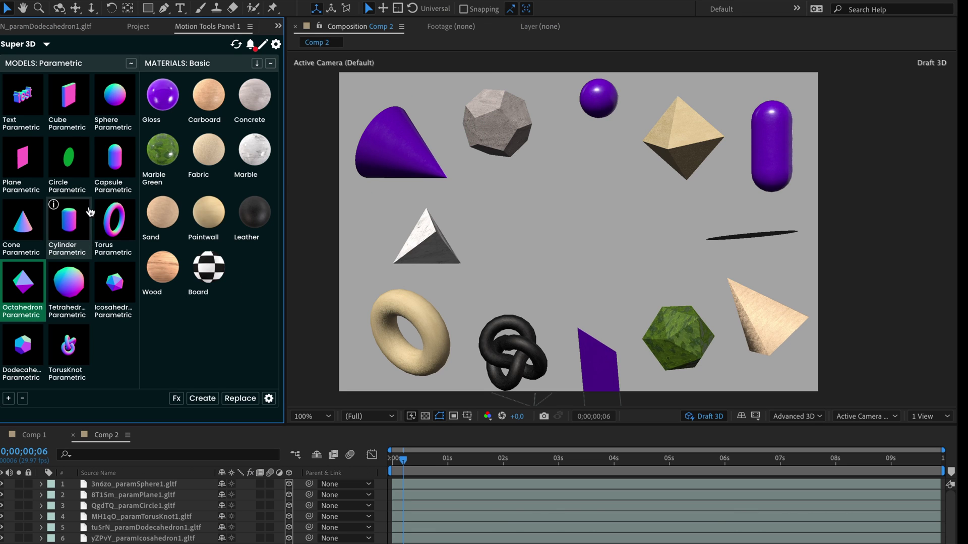
pyautogui.moveTo(71, 289)
pyautogui.click(162, 153)
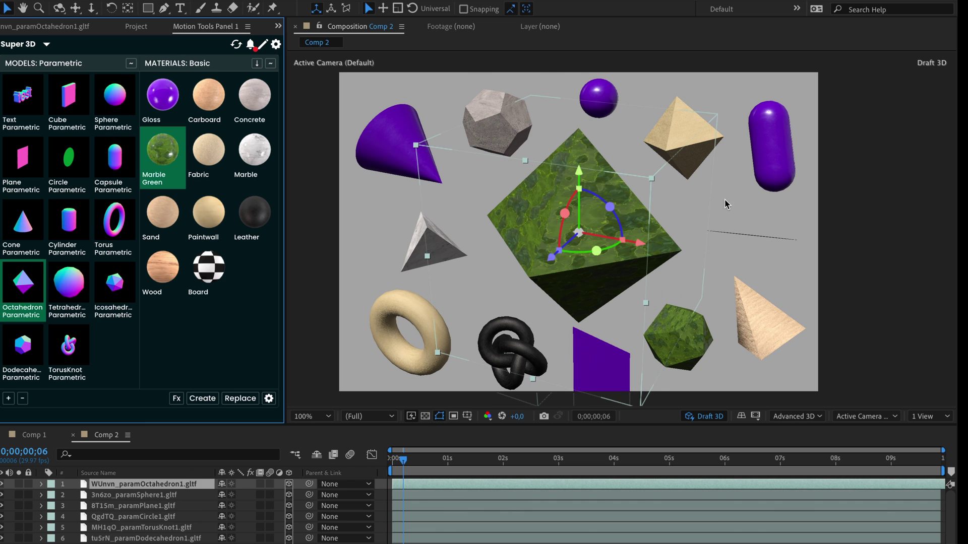
pyautogui.moveTo(596, 250)
pyautogui.mouseDown()
pyautogui.moveTo(570, 251)
pyautogui.moveTo(599, 252)
pyautogui.mouseUp()
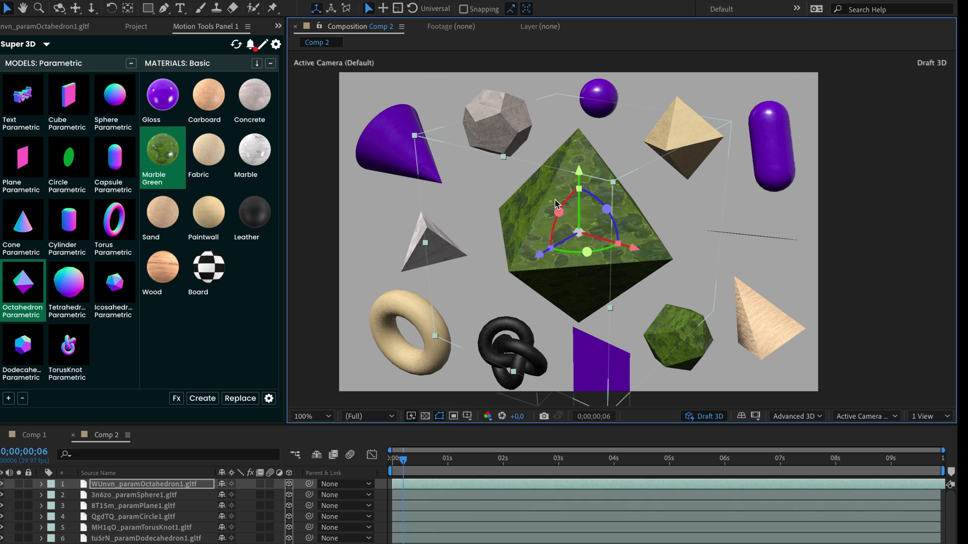
# Step: Expand the octahedron's texture cards, tile the albedo at scale 3.5, and rotate the normal texture to 69
pyautogui.click(258, 64)
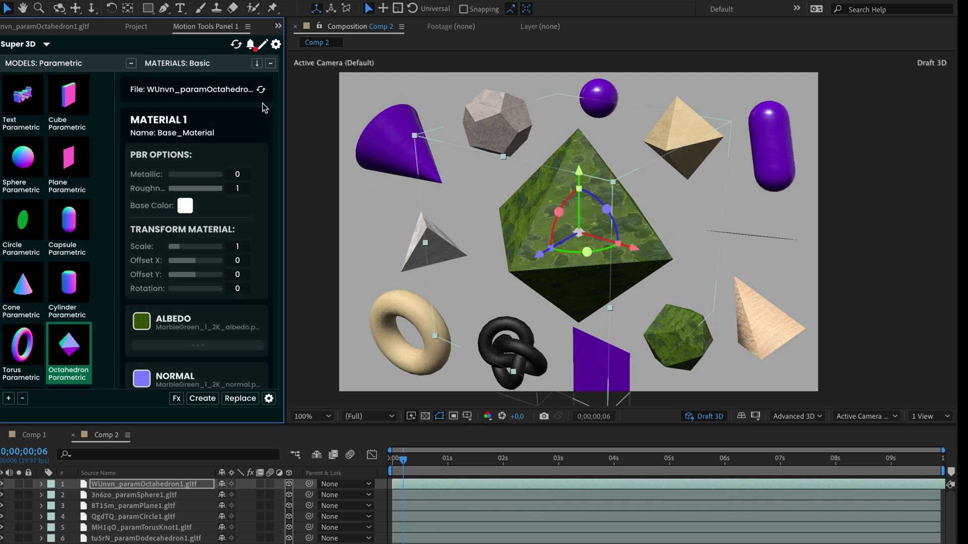
pyautogui.scroll(-4, 267, 142)
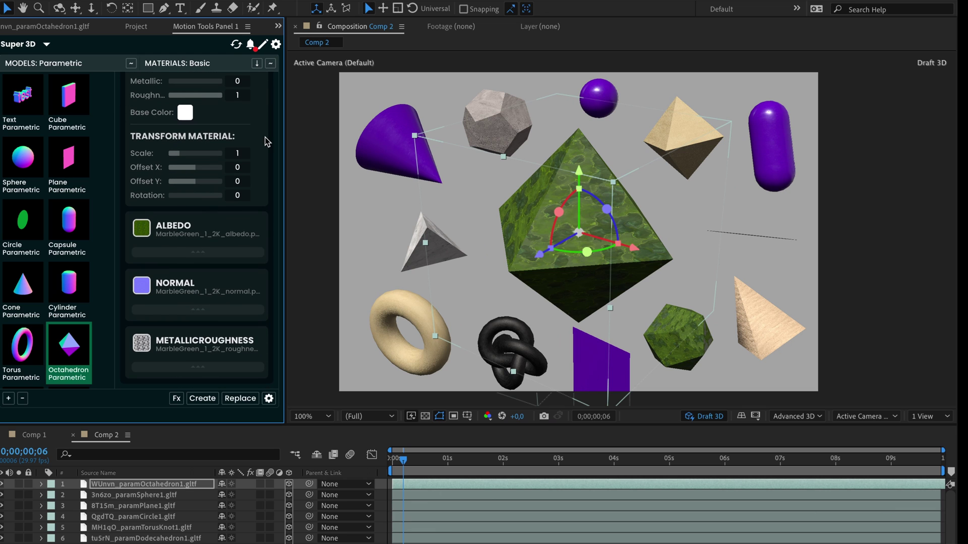
pyautogui.click(200, 366)
pyautogui.scroll(-3, 209, 332)
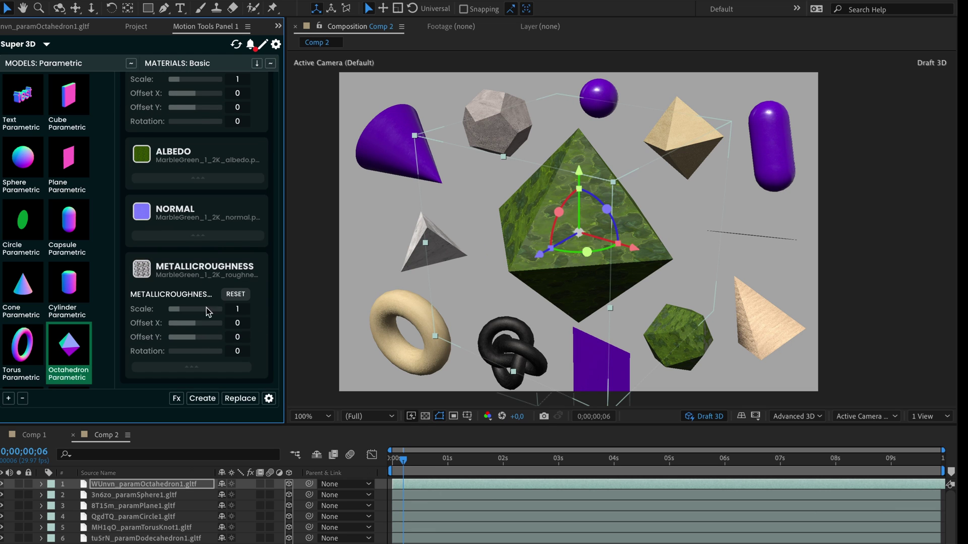
pyautogui.click(209, 241)
pyautogui.click(214, 178)
pyautogui.scroll(2, 215, 178)
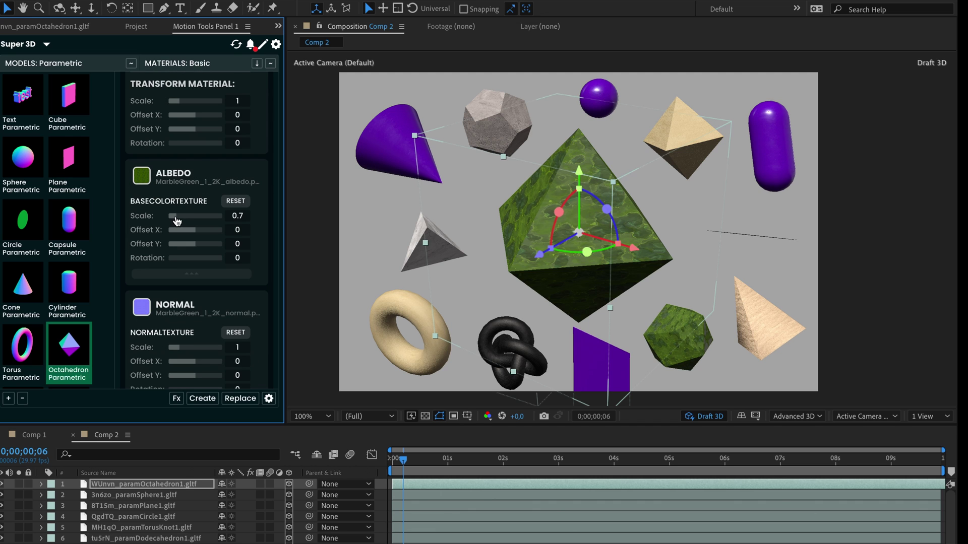
pyautogui.moveTo(176, 218); pyautogui.dragTo(191, 233)
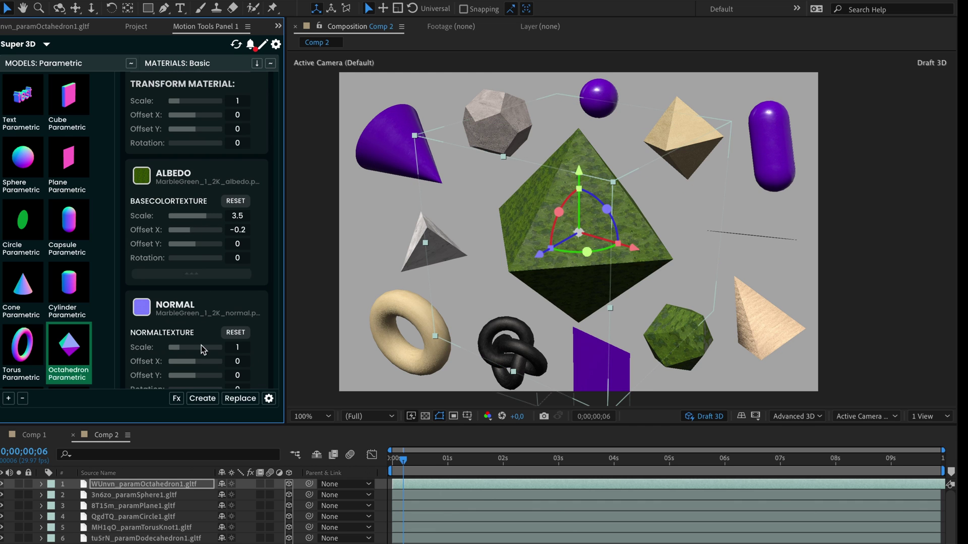
pyautogui.scroll(-1, 201, 371)
pyautogui.moveTo(172, 372); pyautogui.dragTo(180, 377)
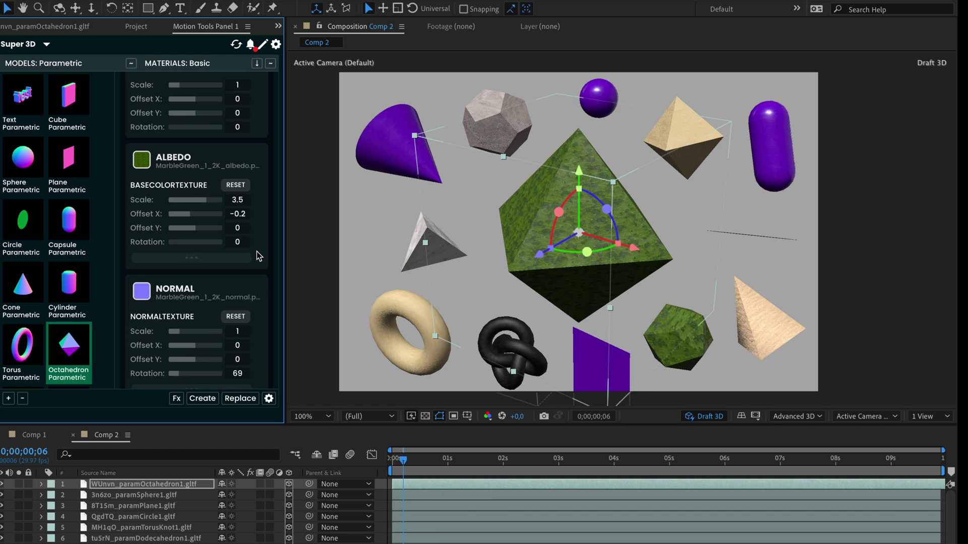
# Step: Preview the albedo texture, then reset its scale and offset to defaults
pyautogui.click(235, 170)
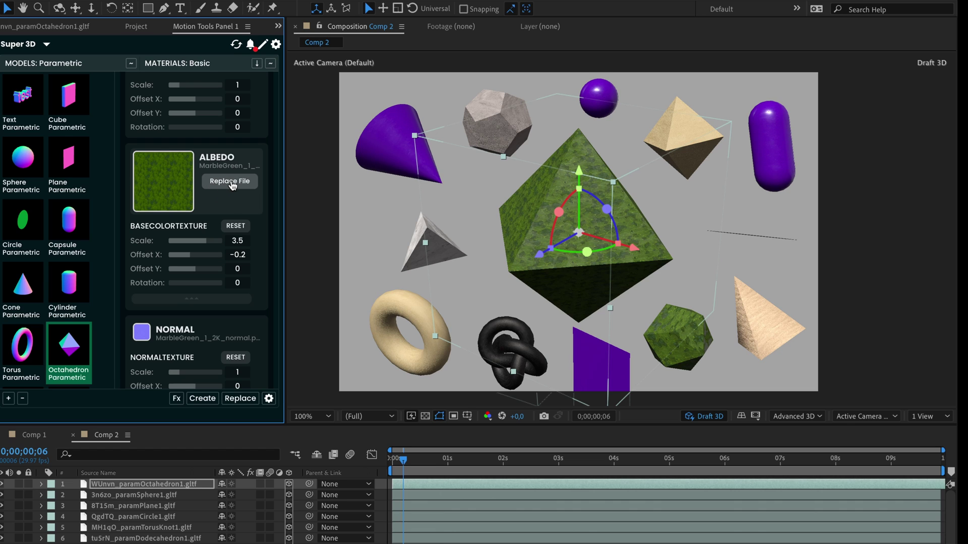
pyautogui.click(230, 209)
pyautogui.click(224, 259)
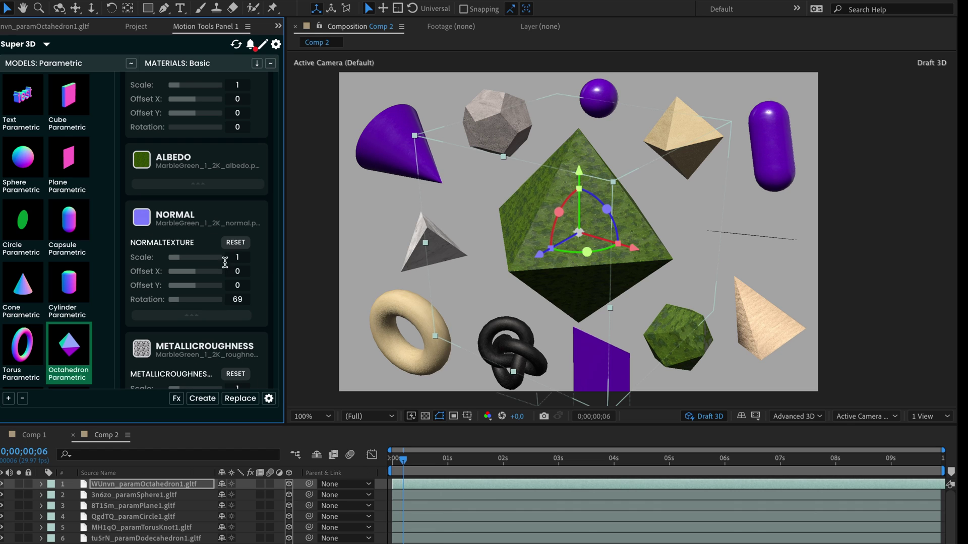
pyautogui.click(241, 184)
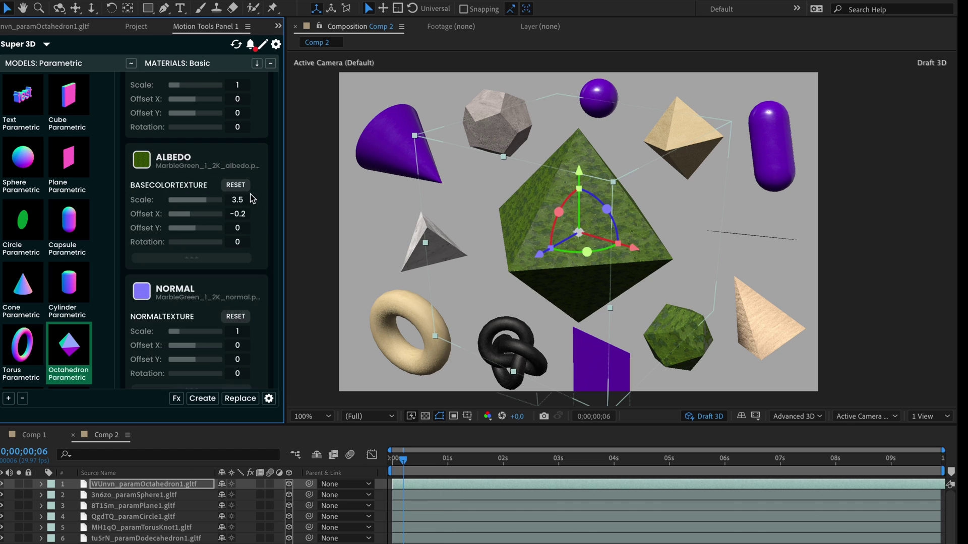
pyautogui.click(240, 186)
pyautogui.scroll(5, 269, 183)
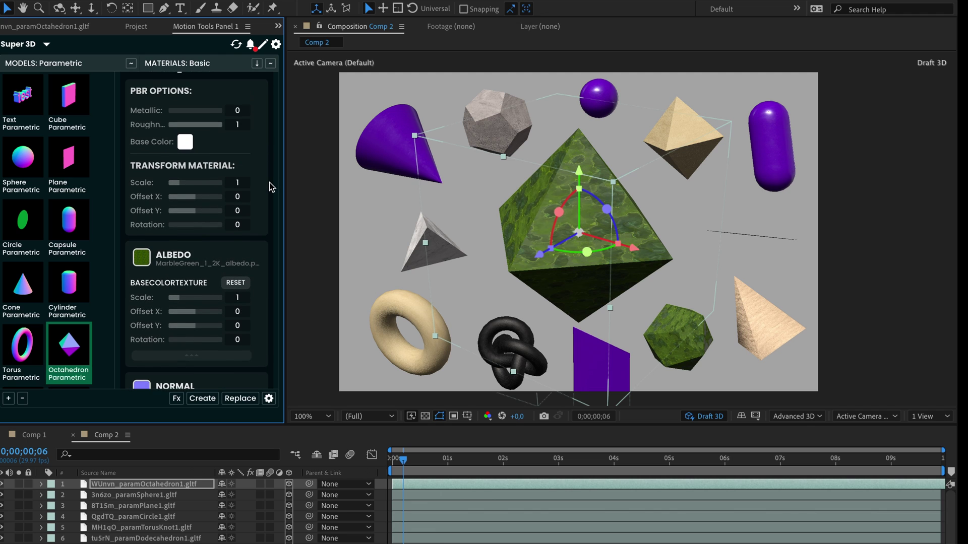
pyautogui.scroll(1, 269, 183)
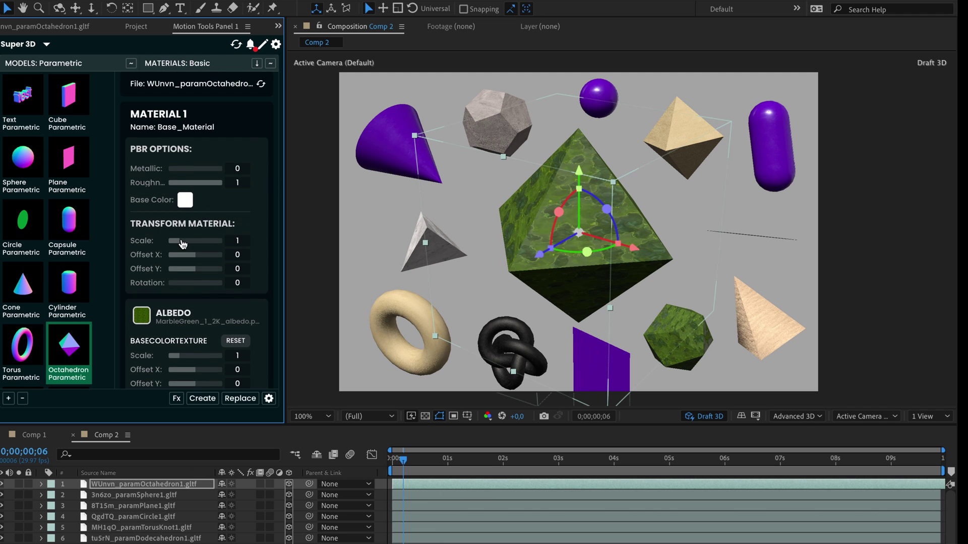
# Step: Retile the material at scale 0.5 and rotation 94, trying metallic 0.71 and roughness 0.57
pyautogui.moveTo(183, 245); pyautogui.dragTo(184, 287)
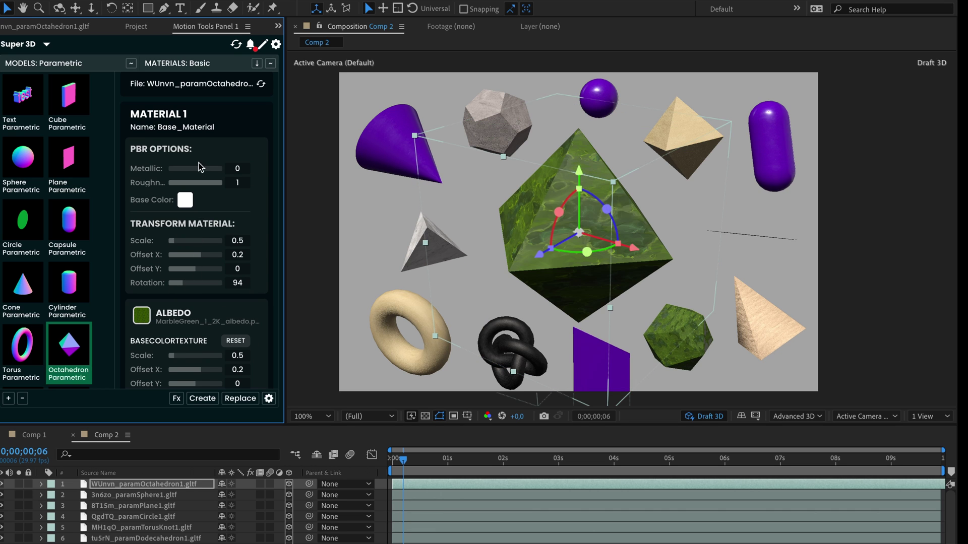
pyautogui.moveTo(177, 186); pyautogui.dragTo(210, 172)
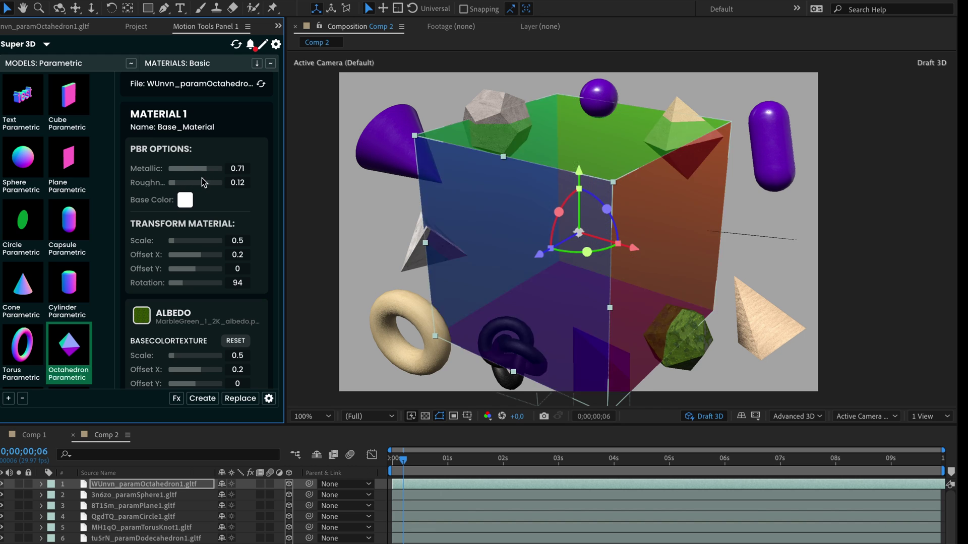
pyautogui.click(185, 200)
pyautogui.click(233, 235)
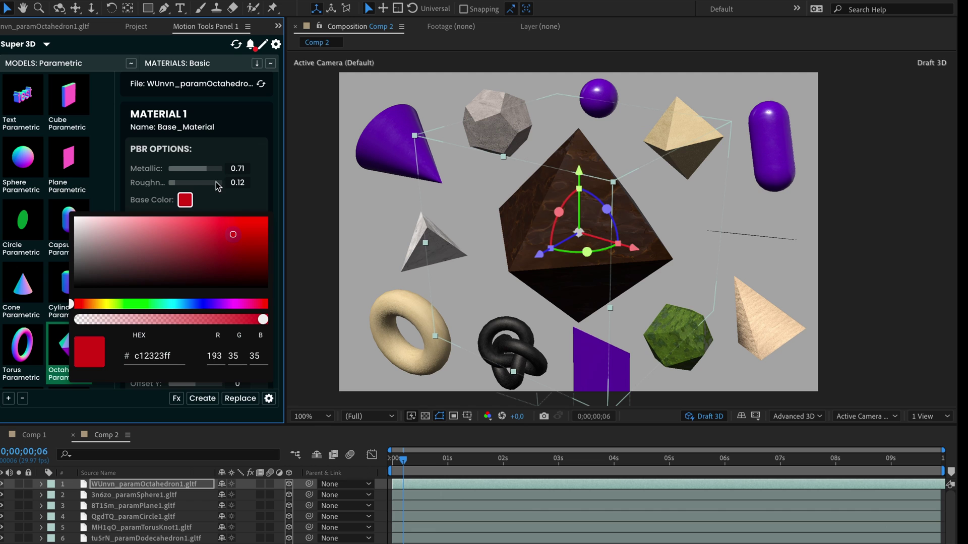
pyautogui.click(197, 177)
pyautogui.click(199, 183)
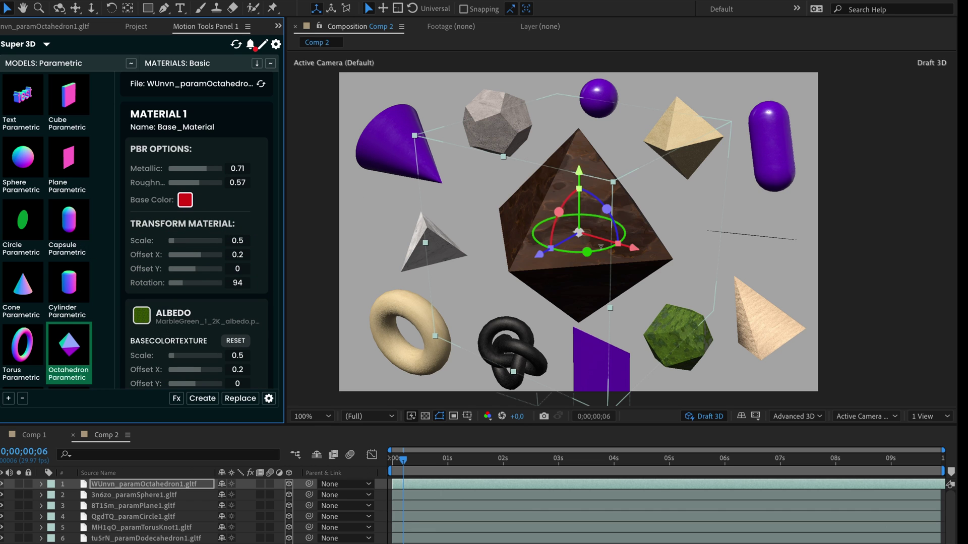
pyautogui.moveTo(587, 251)
pyautogui.mouseDown()
pyautogui.moveTo(612, 246)
pyautogui.moveTo(585, 244)
pyautogui.mouseUp()
# Step: Set the base colour to yellow-green, metallic to 0.1 and roughness to 0.82
pyautogui.click(185, 200)
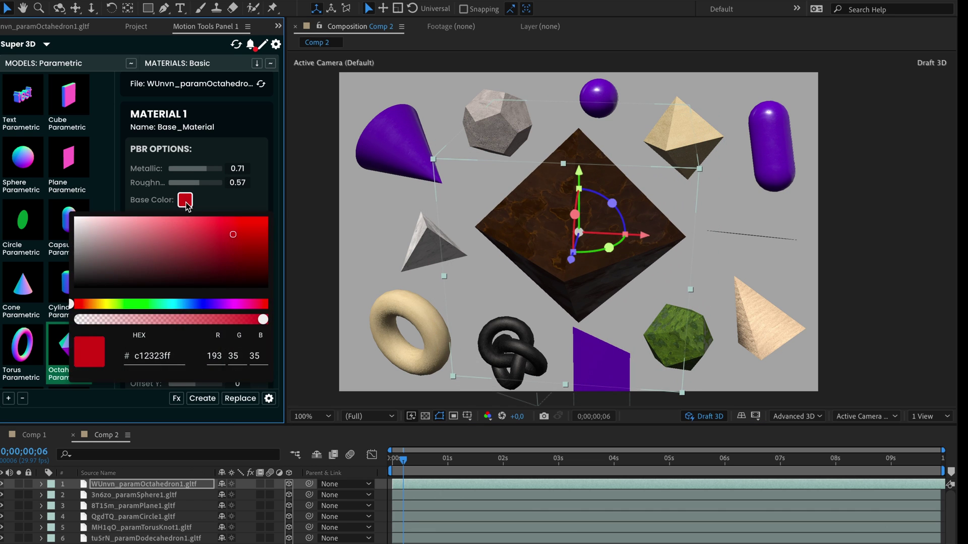
pyautogui.click(155, 304)
pyautogui.moveTo(152, 304); pyautogui.dragTo(112, 305)
pyautogui.click(176, 168)
pyautogui.click(213, 183)
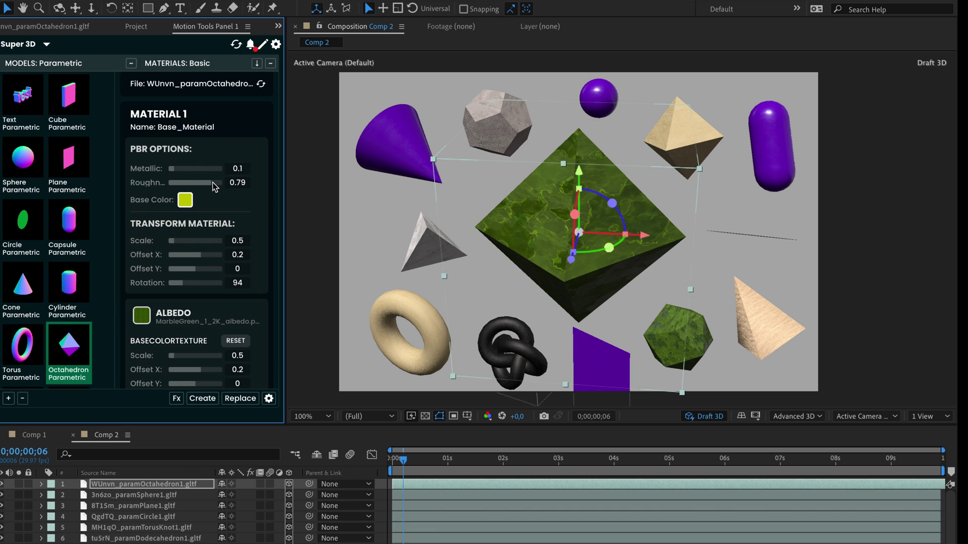
pyautogui.click(213, 182)
# Step: Lower the octahedron's opacity to 44% and drop its Base Color alpha to 45
pyautogui.click(530, 207)
pyautogui.click(170, 485)
pyautogui.press('t')
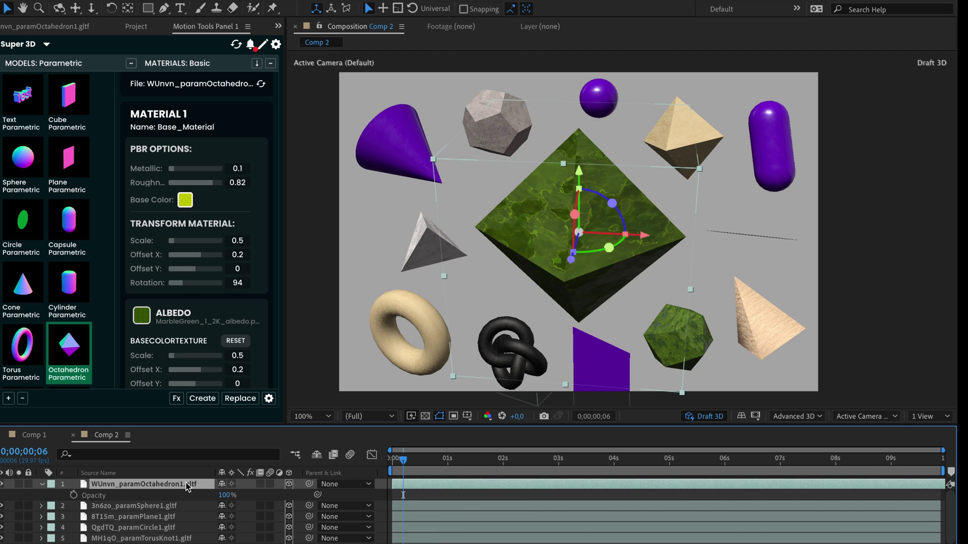
pyautogui.moveTo(223, 496); pyautogui.dragTo(191, 499)
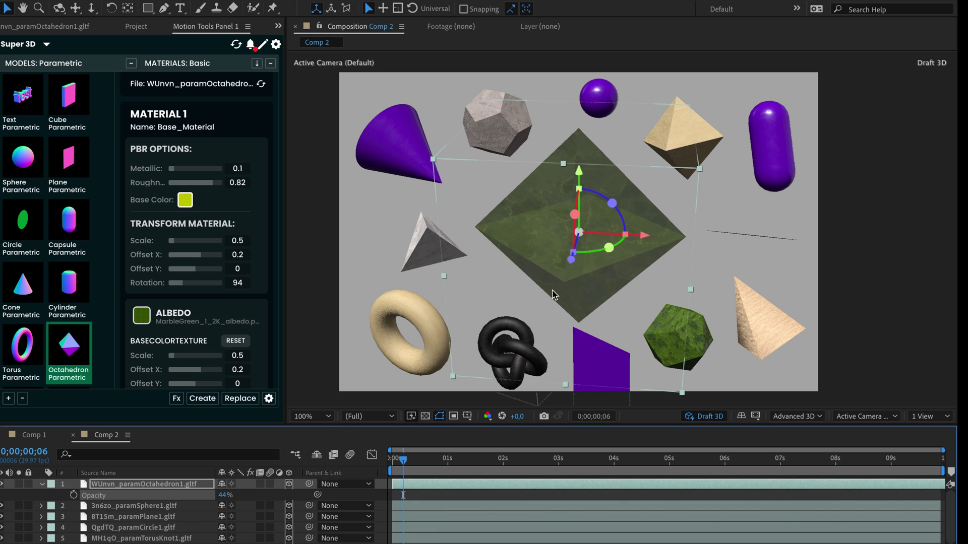
pyautogui.moveTo(594, 251); pyautogui.dragTo(630, 237)
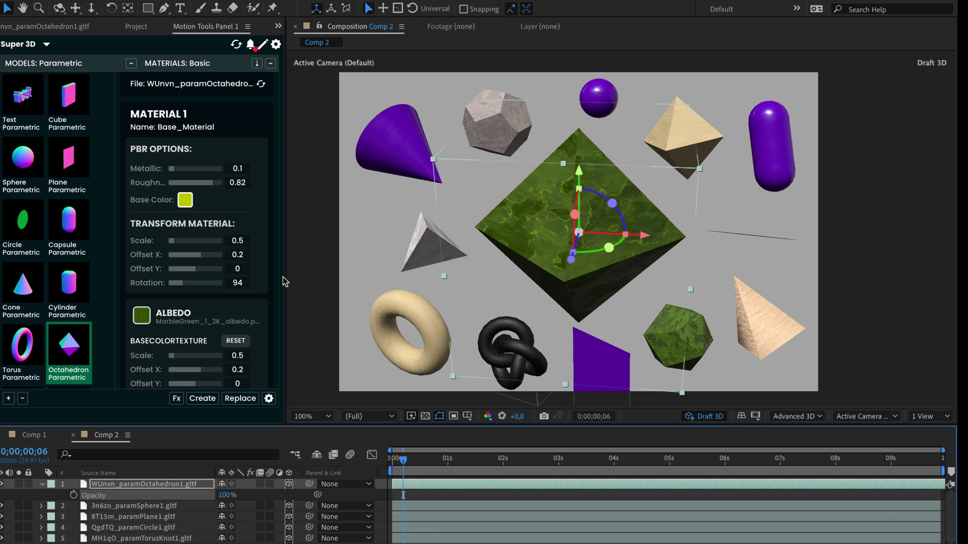
pyautogui.click(186, 202)
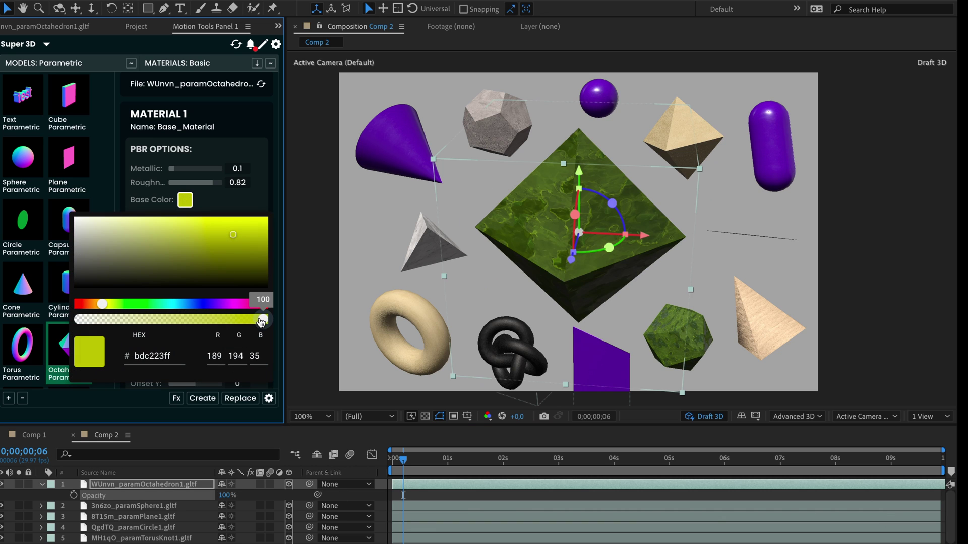
pyautogui.moveTo(262, 319); pyautogui.dragTo(162, 323)
# Step: Duplicate the octahedron layer with Ctrl+D and scale the copy down to 64%
pyautogui.click(149, 486)
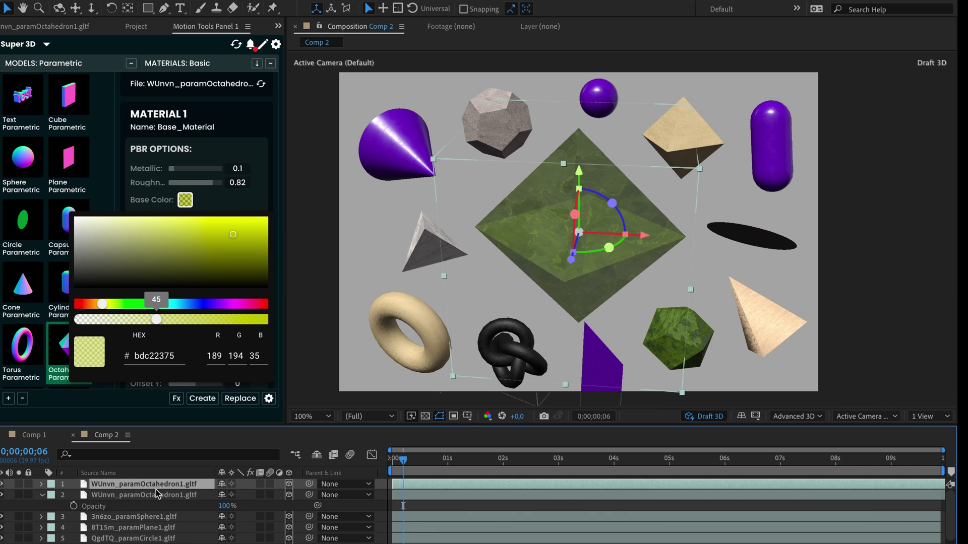
pyautogui.hotkey('ctrl', 'd')
pyautogui.press('s')
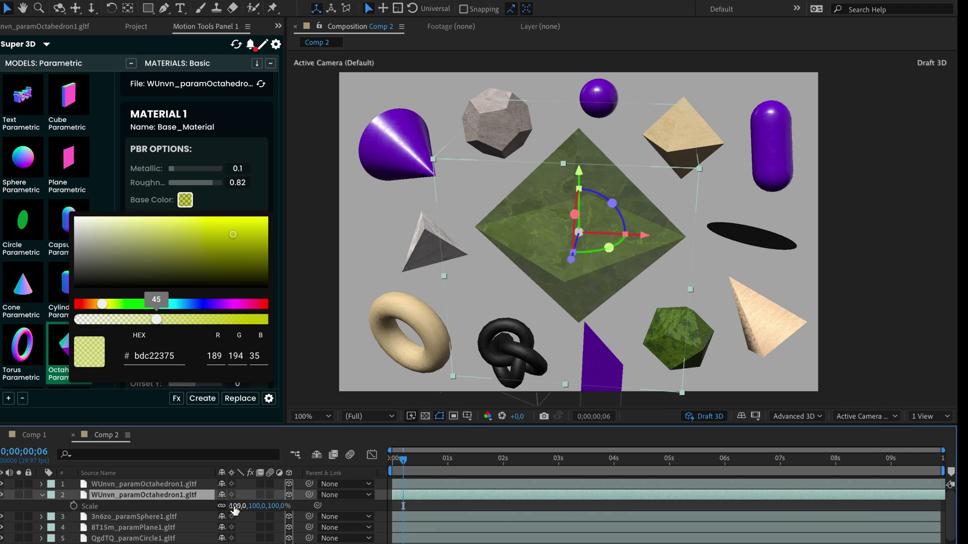
pyautogui.moveTo(237, 506); pyautogui.dragTo(368, 486)
# Step: Reveal the original octahedron's rotation properties and select its Orientation
pyautogui.click(151, 484)
pyautogui.press('r')
pyautogui.click(242, 495)
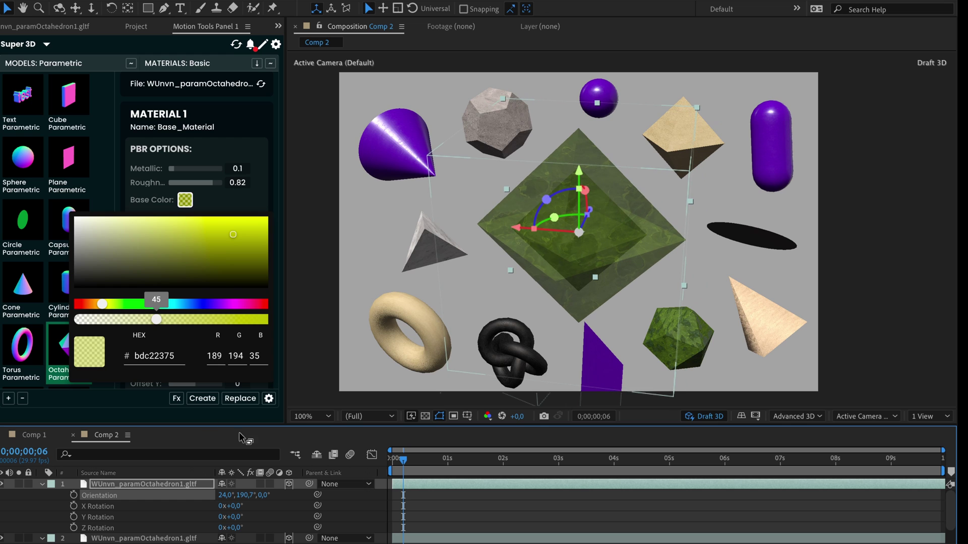
# Step: Close the colour picker and delete both octahedron layers from the comp
pyautogui.click(254, 202)
pyautogui.click(256, 64)
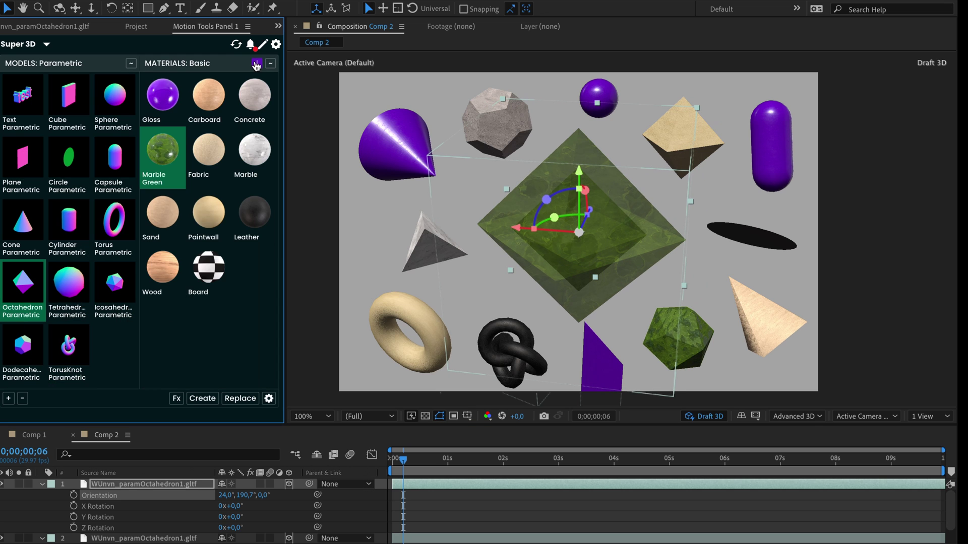
pyautogui.click(257, 64)
pyautogui.click(257, 64)
pyautogui.click(159, 484)
pyautogui.press('Delete')
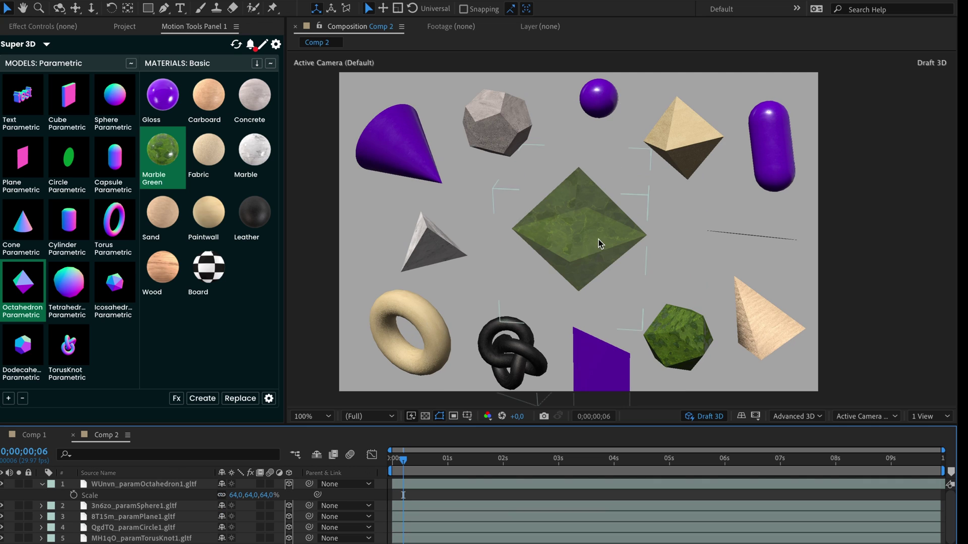
pyautogui.click(601, 244)
pyautogui.press('Delete')
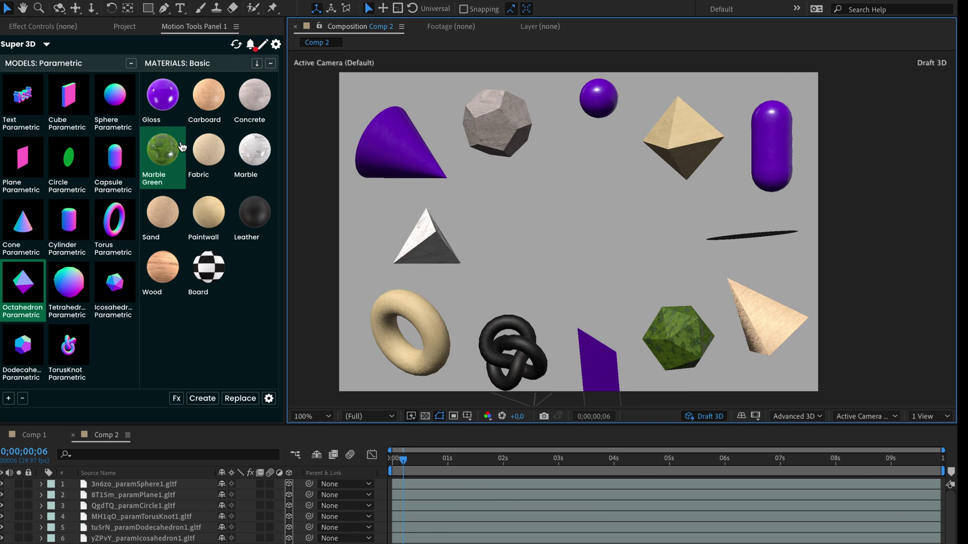
# Step: Create a new Octahedron Parametric with a bright magenta base colour, turned about its vertical axis
pyautogui.click(198, 144)
pyautogui.click(202, 398)
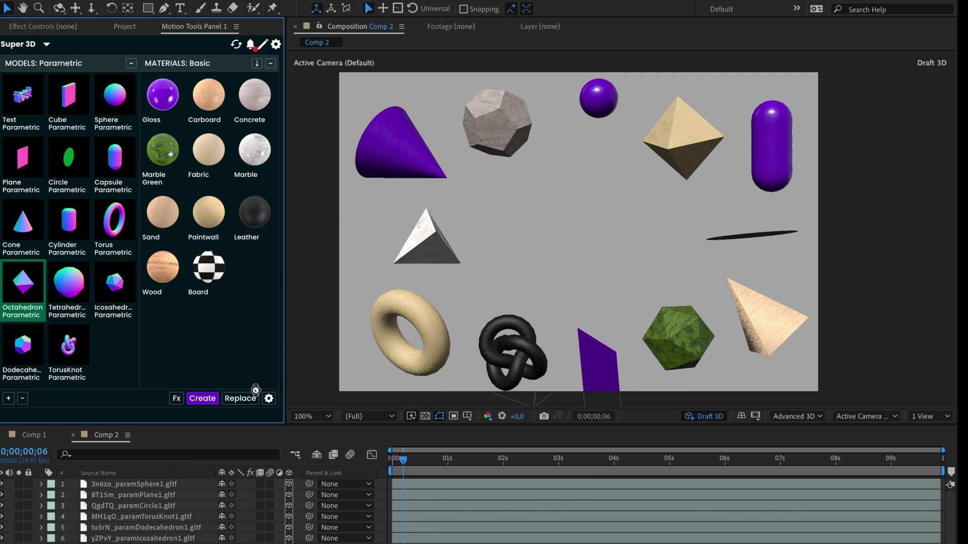
pyautogui.click(256, 64)
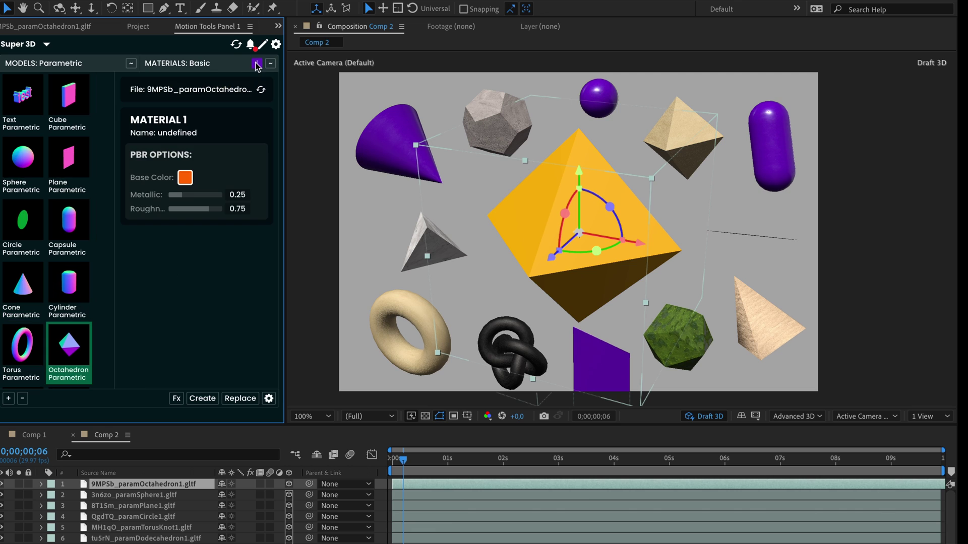
pyautogui.click(185, 177)
pyautogui.click(243, 239)
pyautogui.click(228, 281)
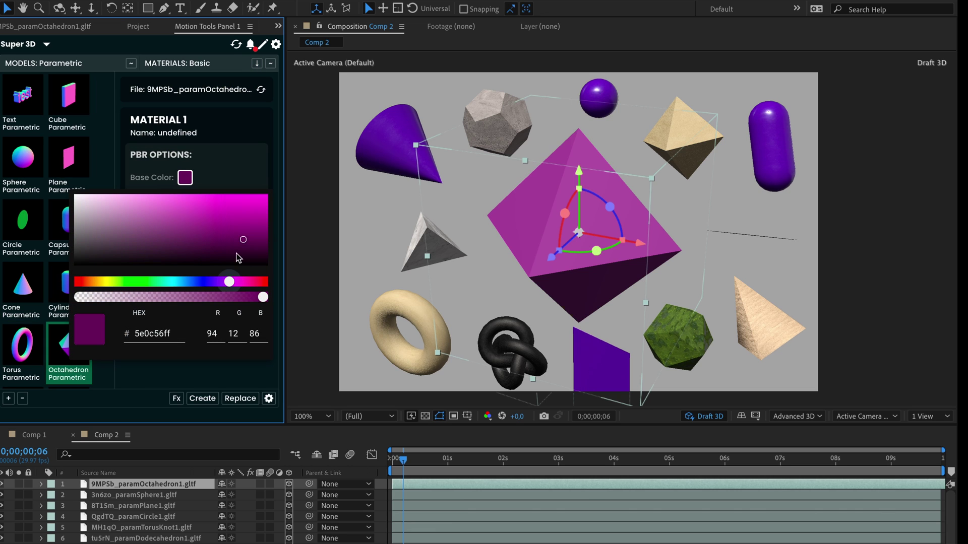
pyautogui.moveTo(238, 258)
pyautogui.mouseDown()
pyautogui.moveTo(235, 211)
pyautogui.moveTo(177, 208)
pyautogui.moveTo(208, 195)
pyautogui.mouseUp()
pyautogui.click(245, 156)
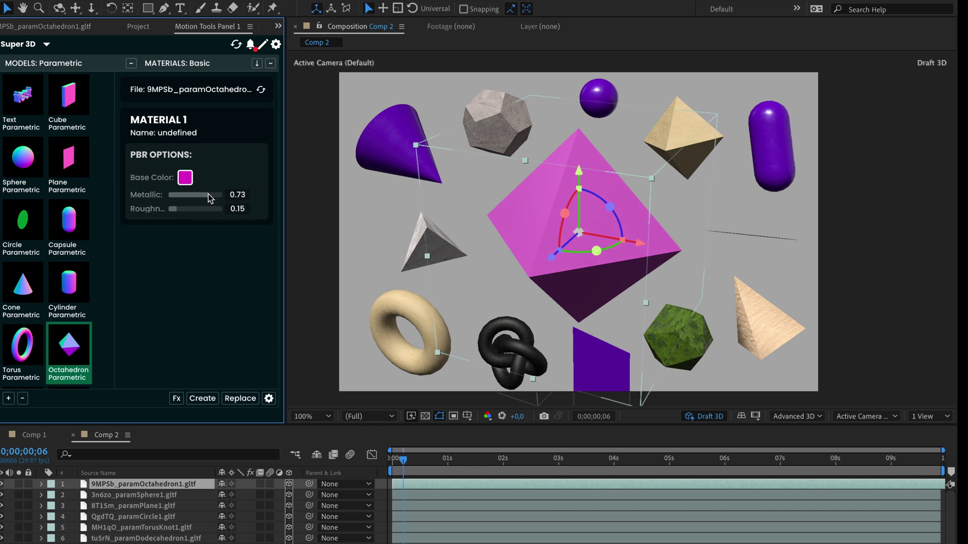
pyautogui.moveTo(597, 251); pyautogui.dragTo(619, 234)
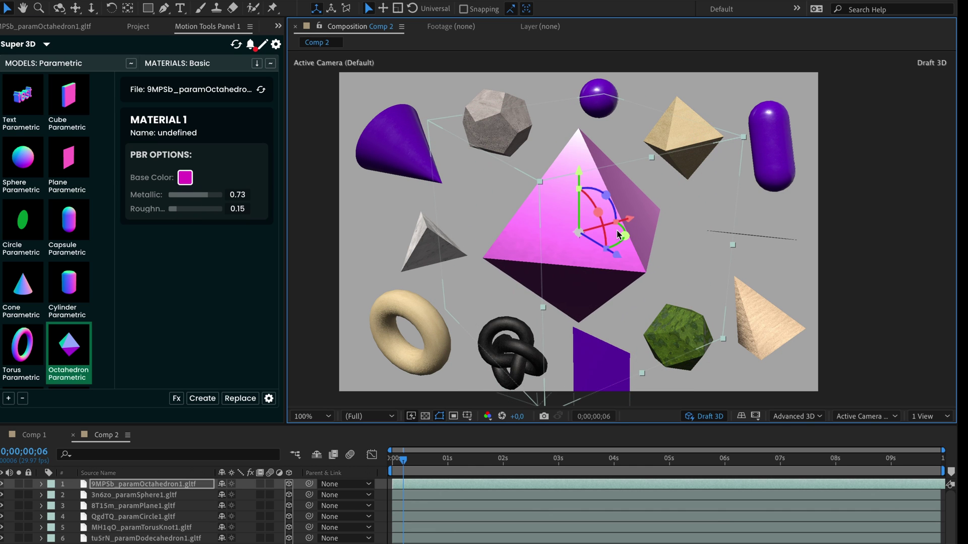
# Step: Inspect the dodecahedron, octahedron, capsule and cone materials, expanding the cone's ALBEDO map
pyautogui.click(488, 103)
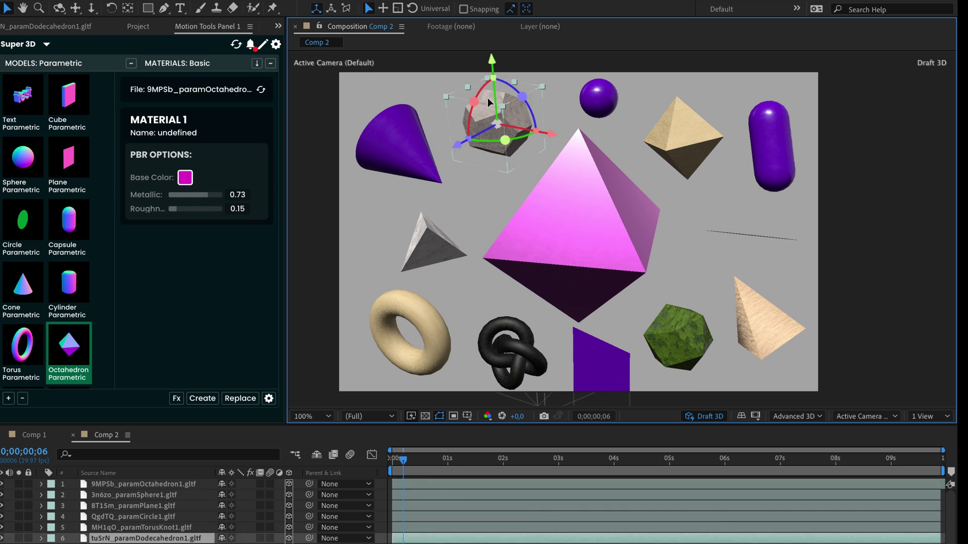
pyautogui.click(261, 89)
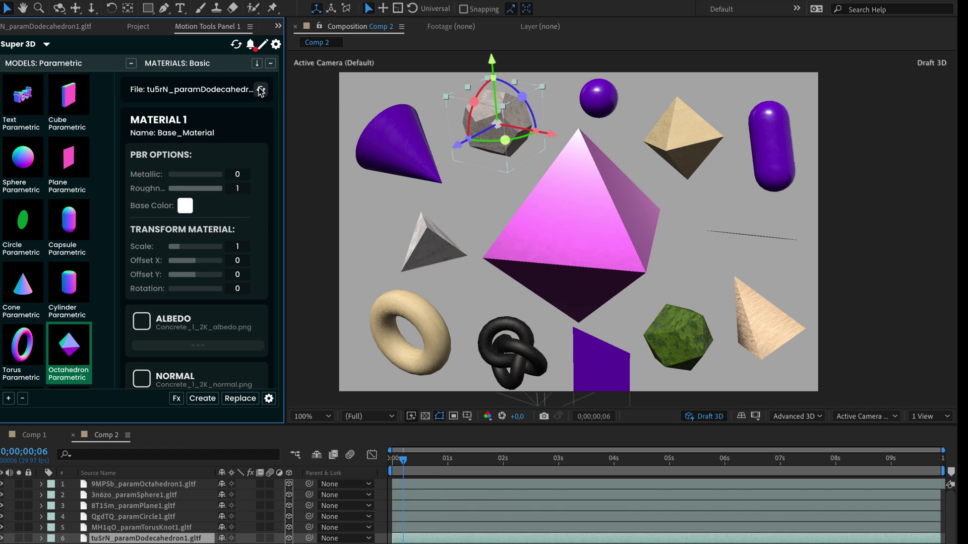
pyautogui.click(586, 194)
pyautogui.click(261, 89)
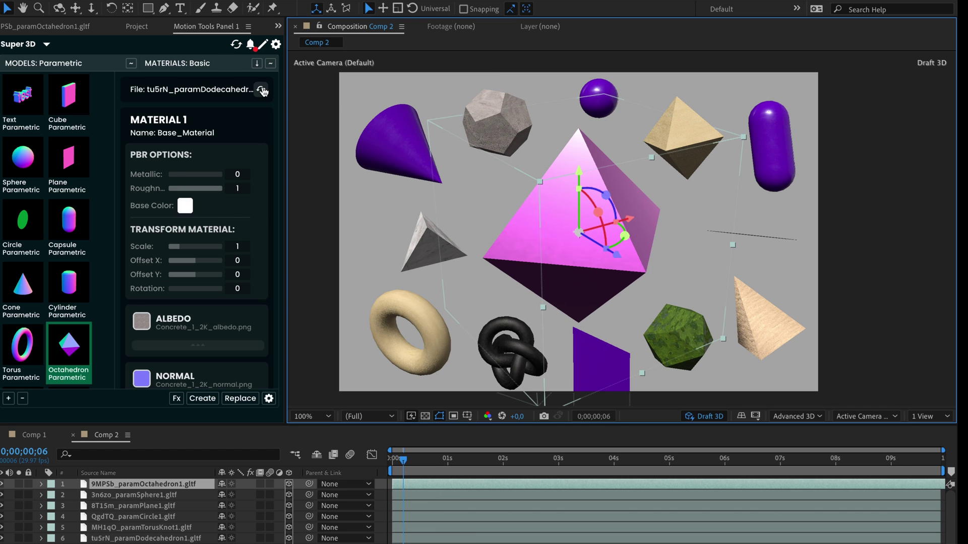
pyautogui.click(774, 152)
pyautogui.click(261, 90)
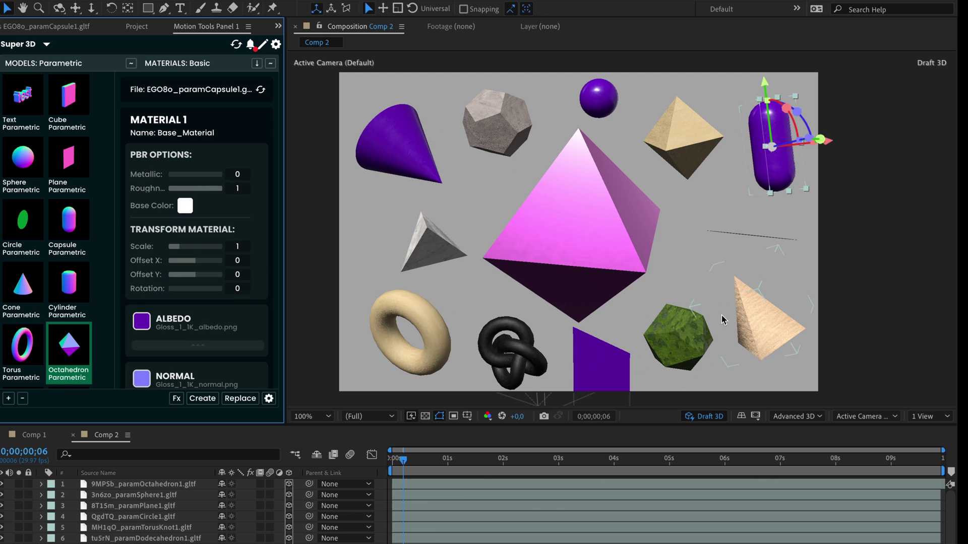
pyautogui.click(749, 319)
pyautogui.click(261, 90)
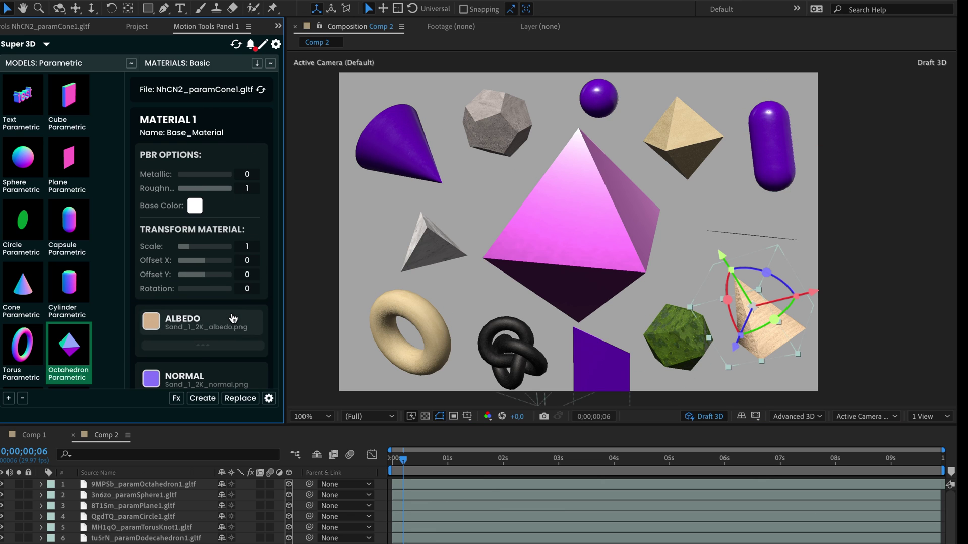
pyautogui.scroll(-2, 228, 234)
pyautogui.click(228, 234)
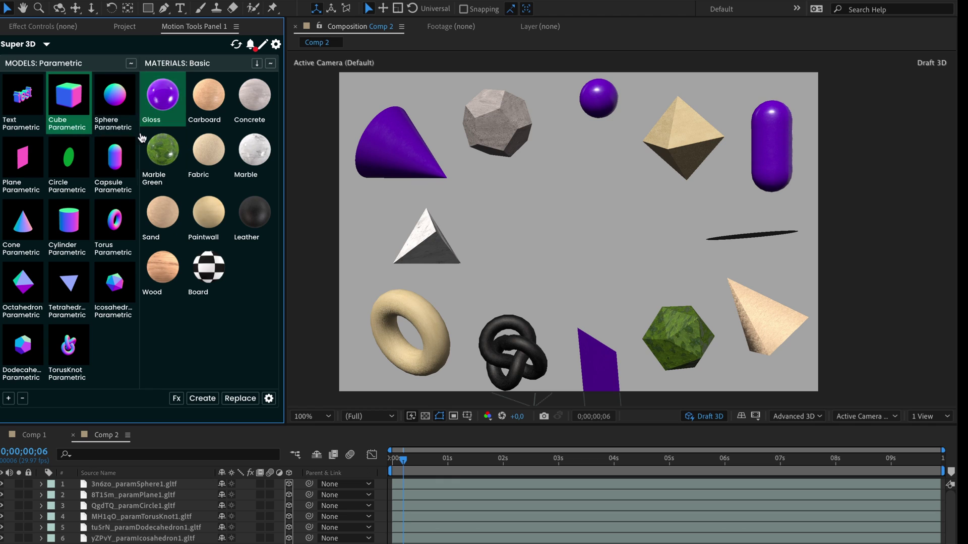
# Step: Switch the model library to Custom and attach cactus_asset_free.glb to a new item
pyautogui.click(67, 72)
pyautogui.click(50, 151)
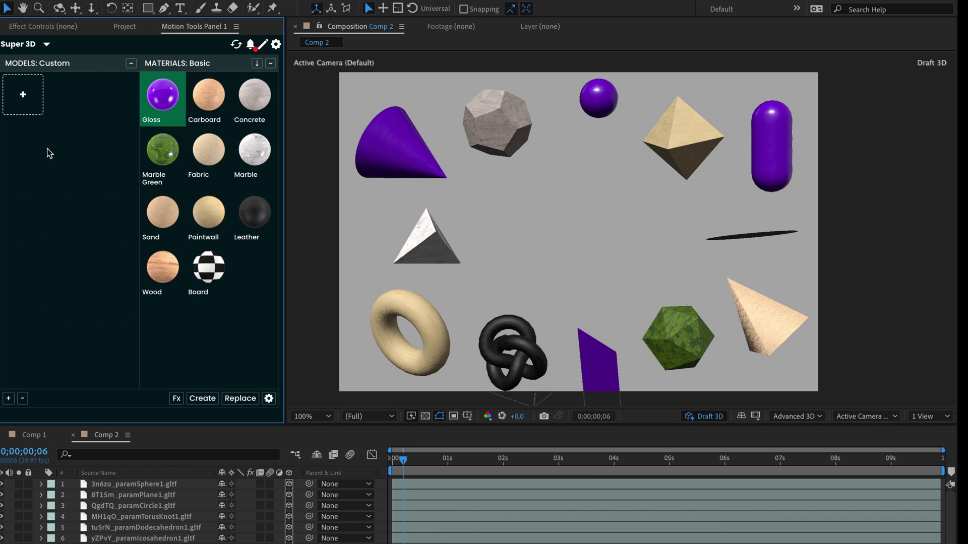
pyautogui.click(27, 94)
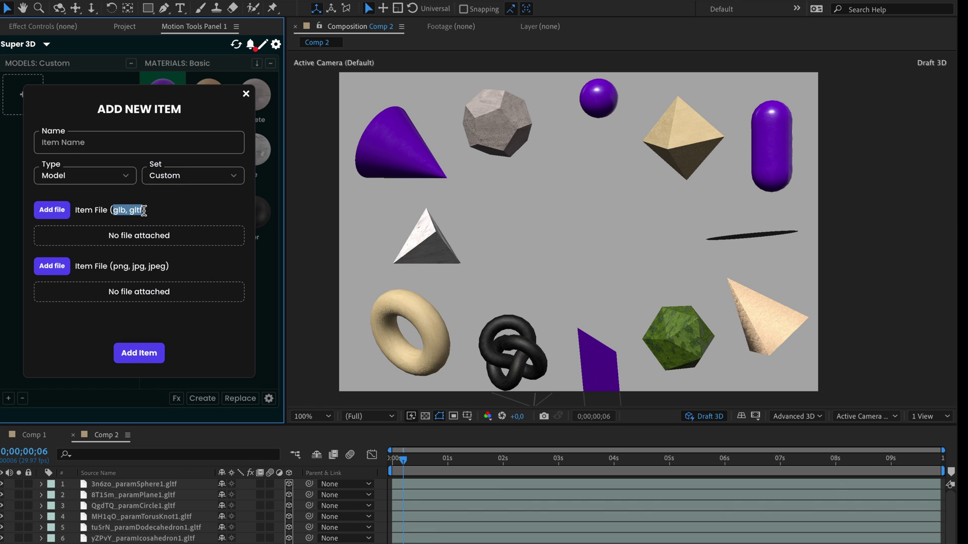
pyautogui.click(130, 211)
pyautogui.click(51, 214)
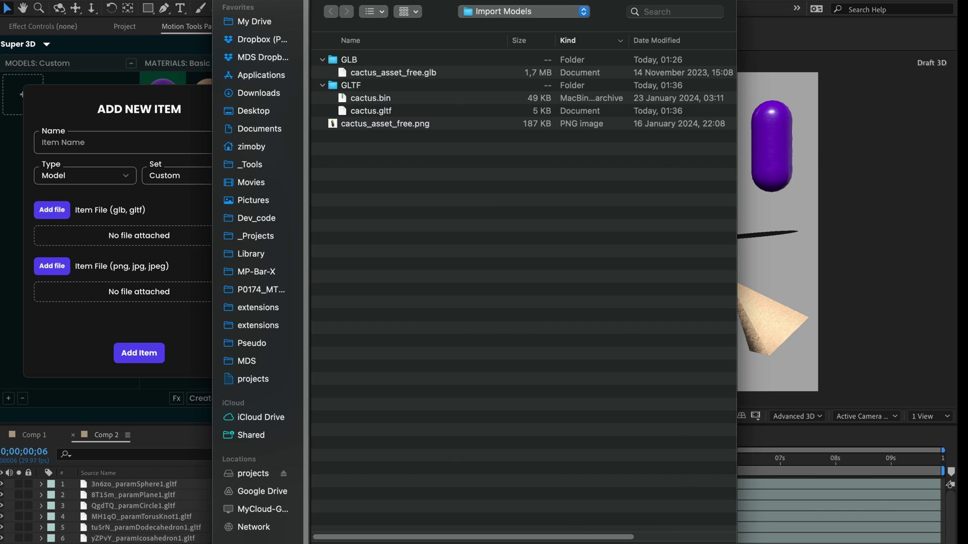
pyautogui.press('Escape')
pyautogui.press('super+Tab')
pyautogui.press('super+Tab')
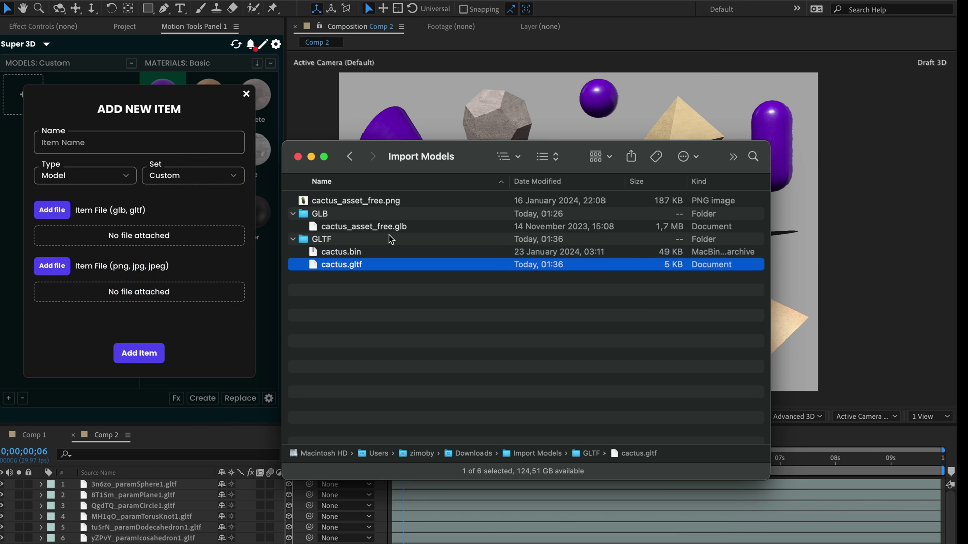
pyautogui.click(371, 227)
pyautogui.moveTo(372, 227); pyautogui.dragTo(89, 241)
pyautogui.click(190, 216)
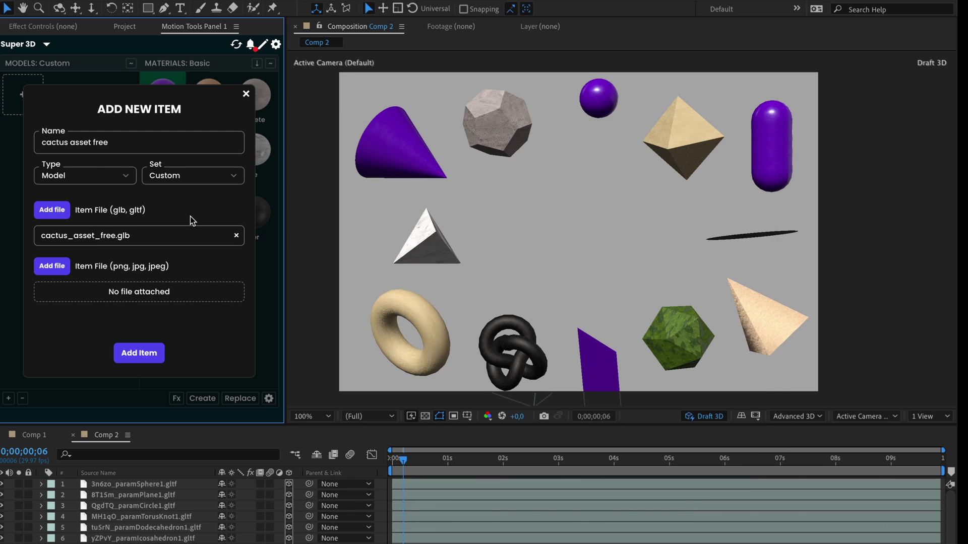
# Step: Rename the item 'cactus asset', attach cactus_asset_free.png as its preview, and save it
pyautogui.click(103, 141)
pyautogui.press('BackSpace')
pyautogui.press('BackSpace')
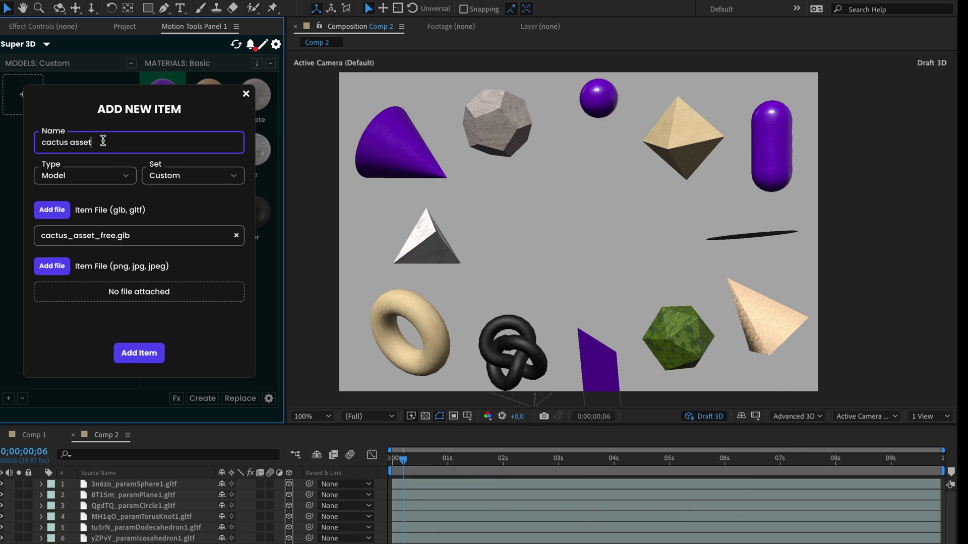
pyautogui.click(127, 238)
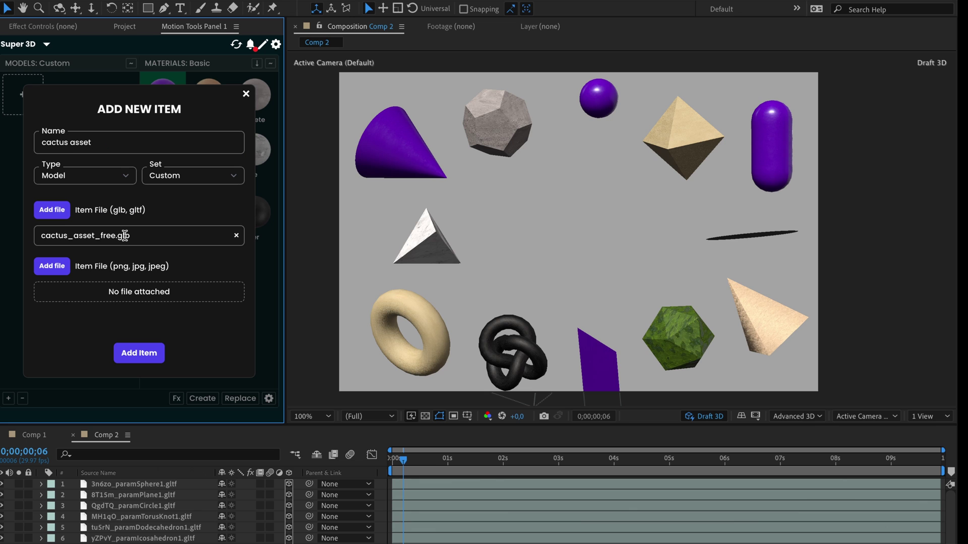
pyautogui.click(63, 270)
pyautogui.click(380, 123)
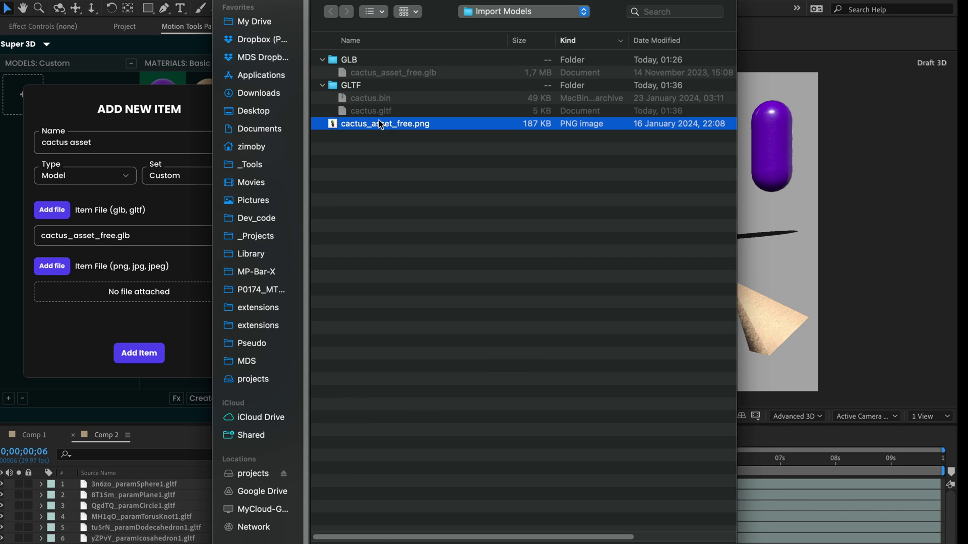
pyautogui.doubleClick(380, 124)
pyautogui.click(132, 353)
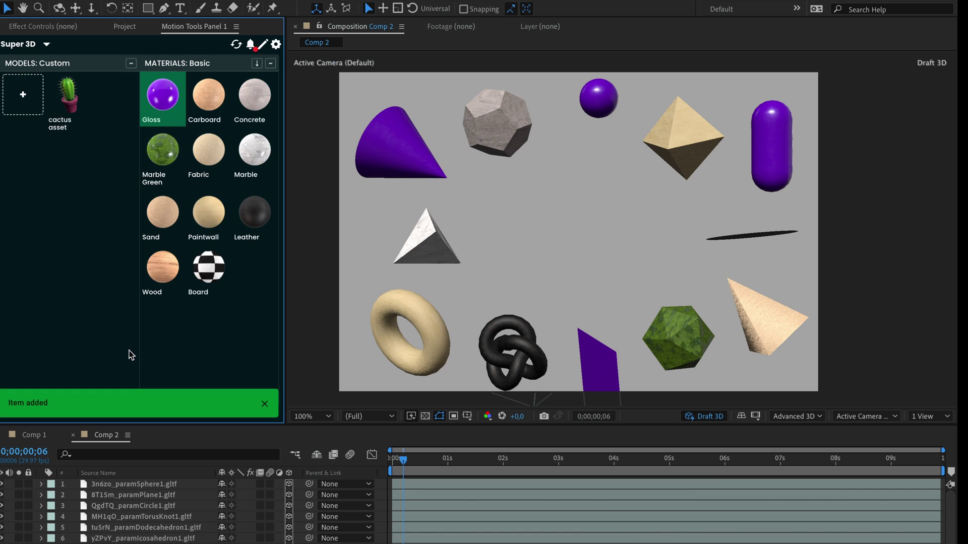
# Step: Test the cactus asset by adding it to Comp 2, tipping it over, then deleting it
pyautogui.click(68, 101)
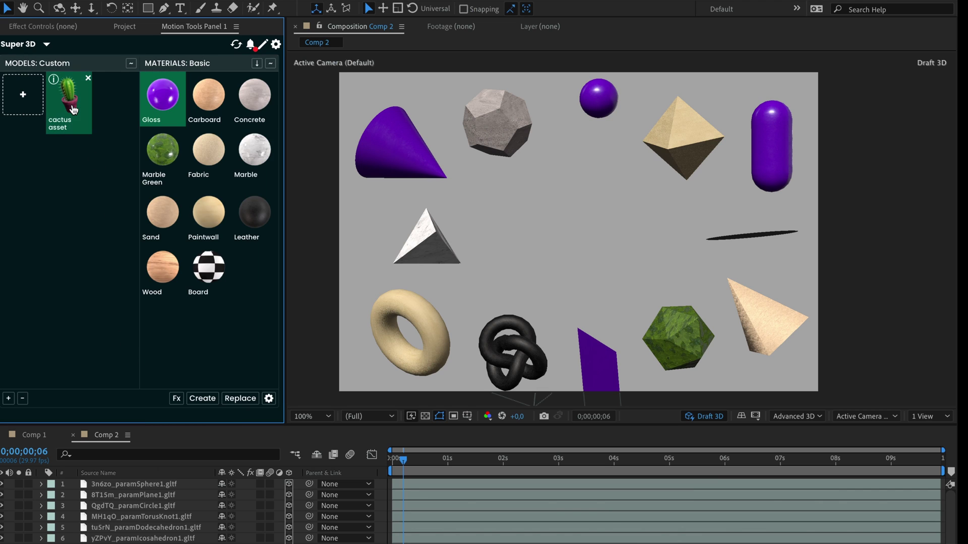
pyautogui.click(197, 399)
pyautogui.moveTo(578, 198)
pyautogui.mouseDown()
pyautogui.moveTo(580, 233)
pyautogui.moveTo(611, 205)
pyautogui.moveTo(582, 179)
pyautogui.mouseUp()
pyautogui.press('Delete')
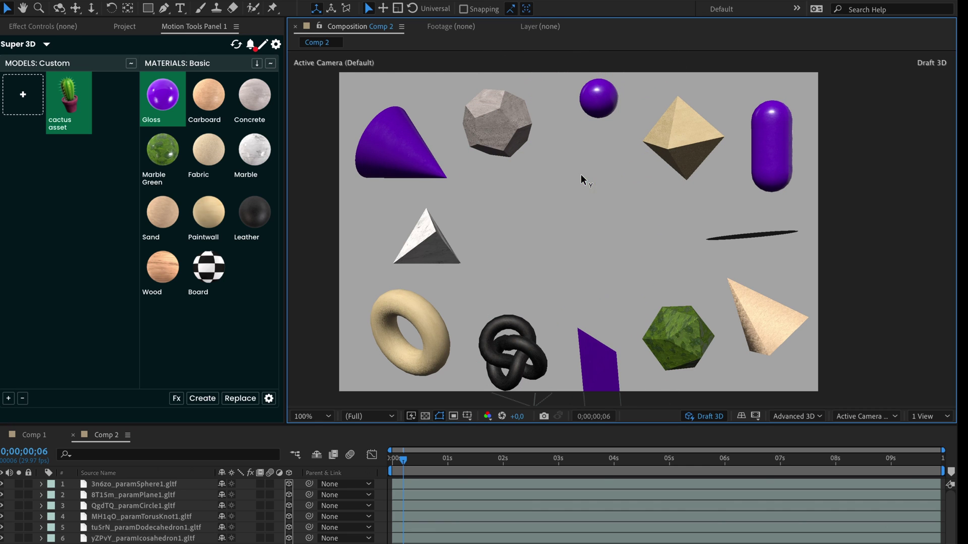
# Step: Add a new Custom model item from cactus.bin and cactus.gltf
pyautogui.click(24, 120)
pyautogui.click(23, 95)
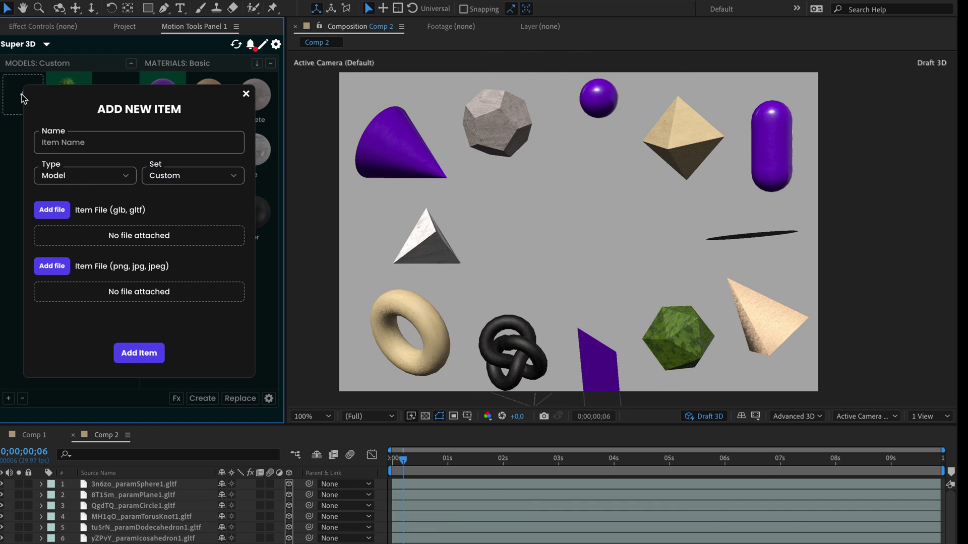
pyautogui.click(52, 209)
pyautogui.click(389, 103)
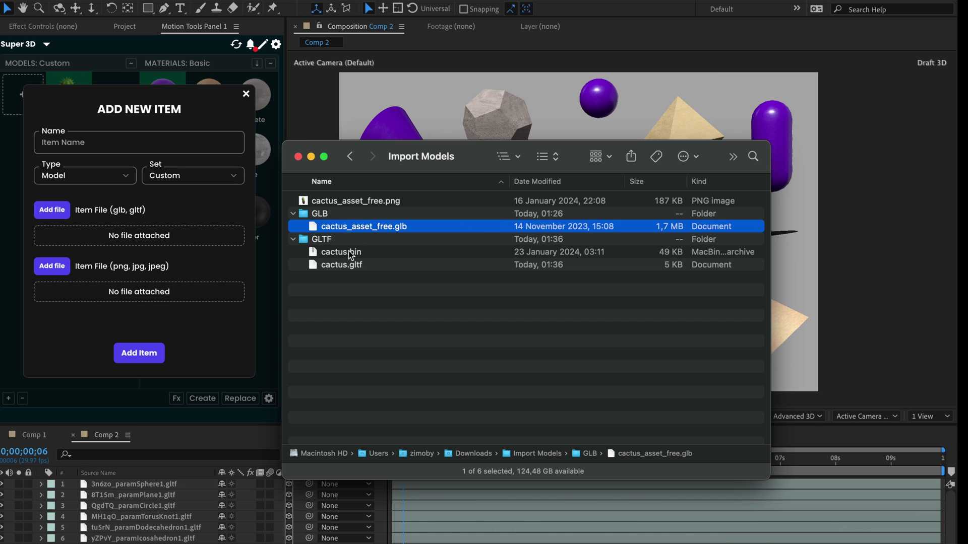
pyautogui.click(351, 252)
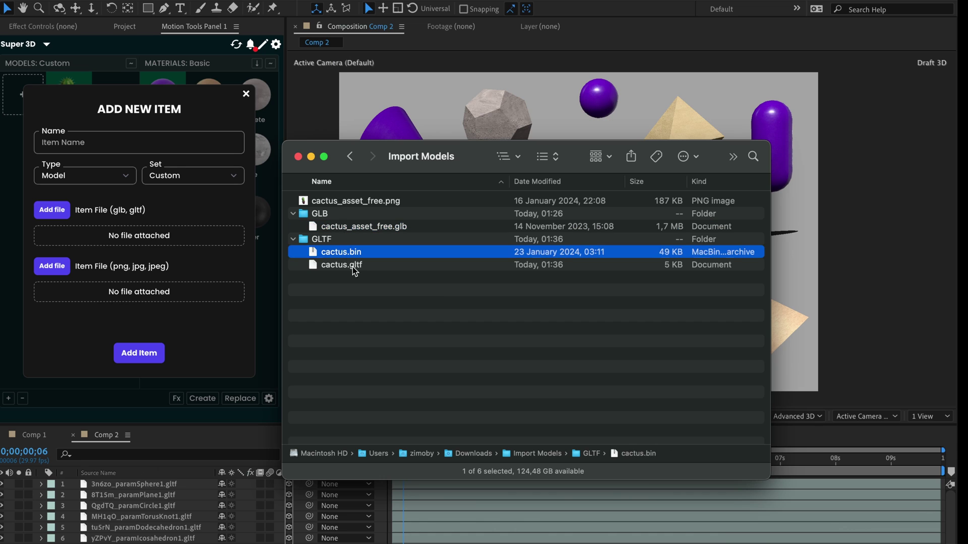
pyautogui.keyDown('shift'); pyautogui.click(367, 264); pyautogui.keyUp('shift')
pyautogui.moveTo(367, 264); pyautogui.dragTo(141, 237)
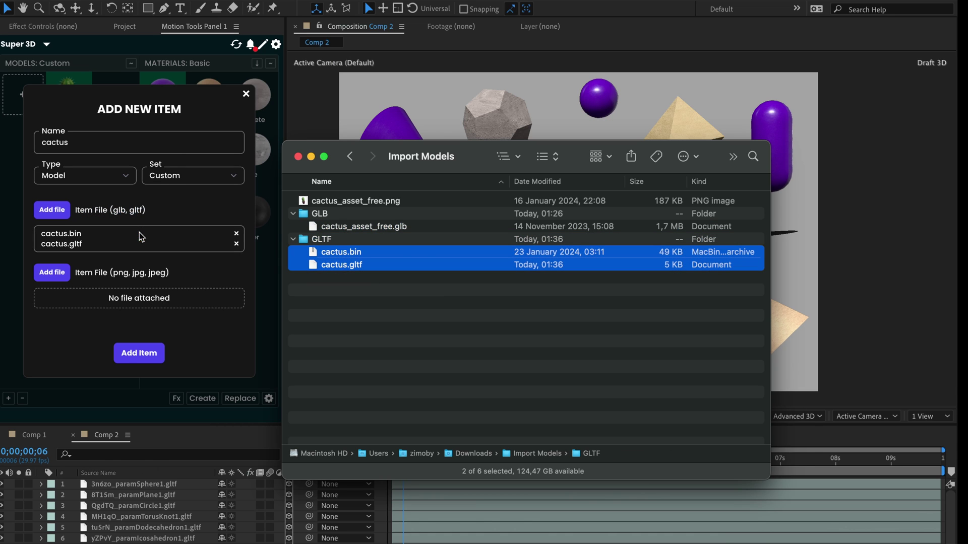
pyautogui.click(75, 220)
pyautogui.click(139, 352)
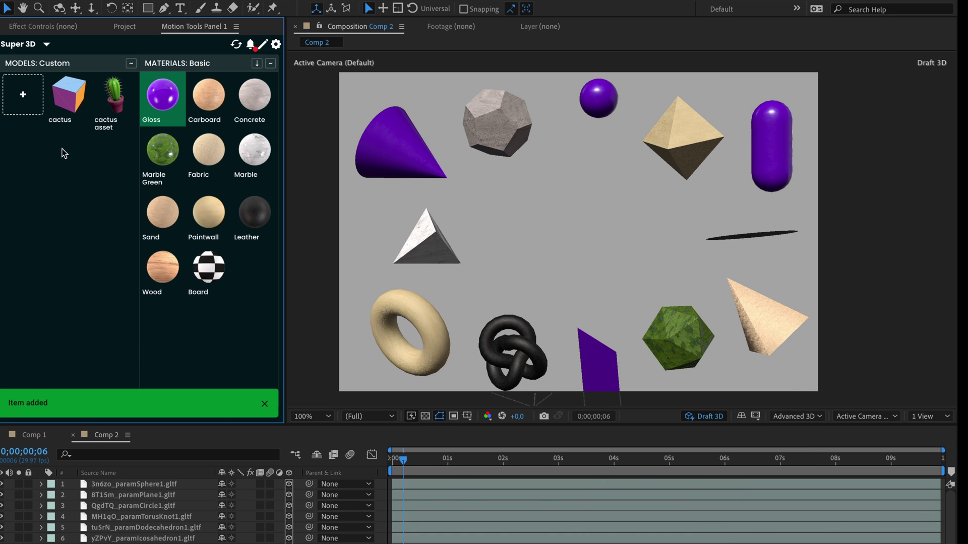
# Step: Place the cactus model in Comp 2 and rotate it slightly around X
pyautogui.click(63, 109)
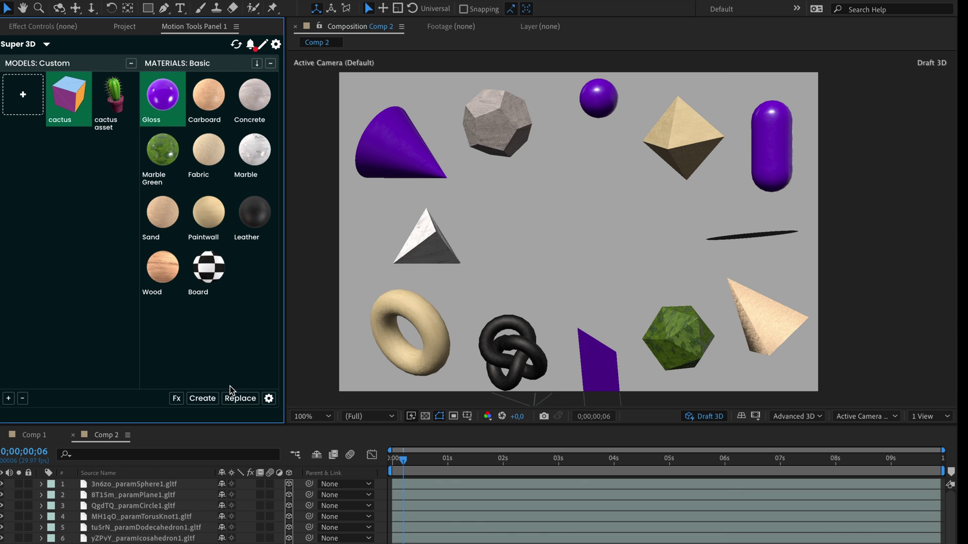
pyautogui.click(202, 398)
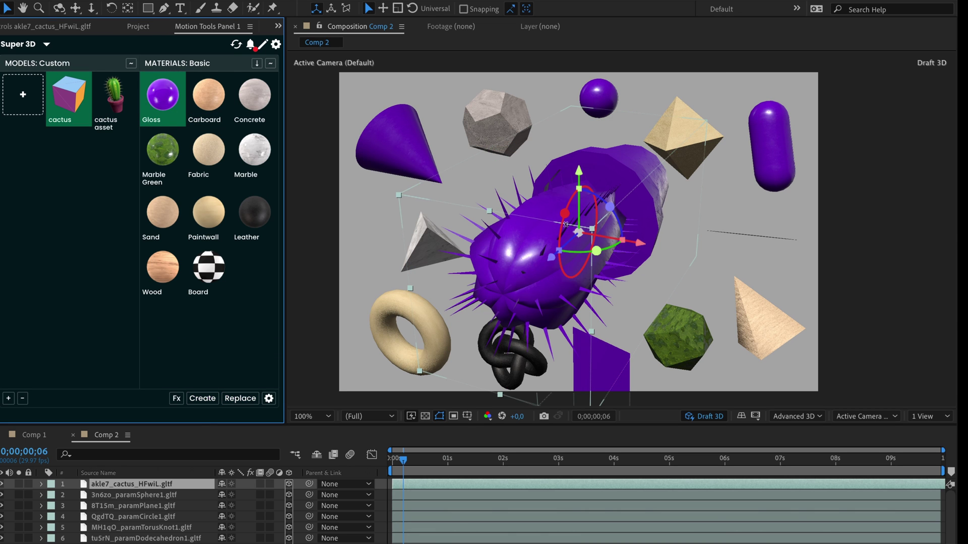
pyautogui.moveTo(579, 232)
pyautogui.mouseDown()
pyautogui.moveTo(575, 221)
pyautogui.moveTo(580, 234)
pyautogui.mouseUp()
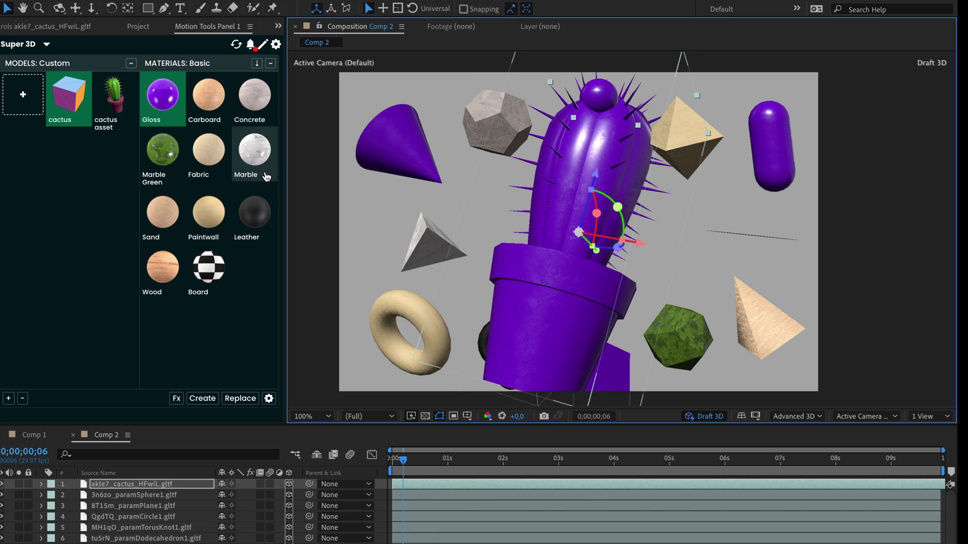
# Step: Replace the cactus material with Carboard and rename its Custom entry 'cactus 2'
pyautogui.click(209, 98)
pyautogui.click(237, 398)
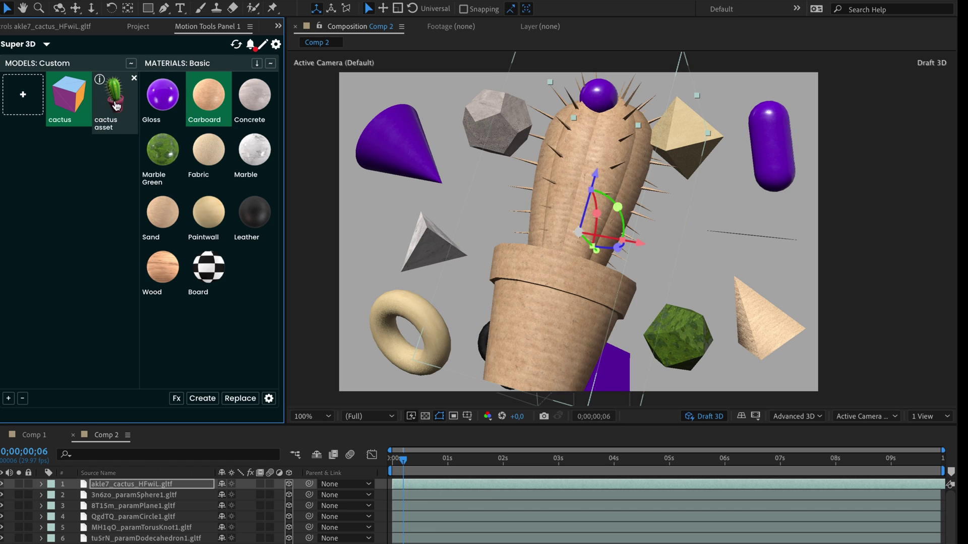
pyautogui.click(55, 79)
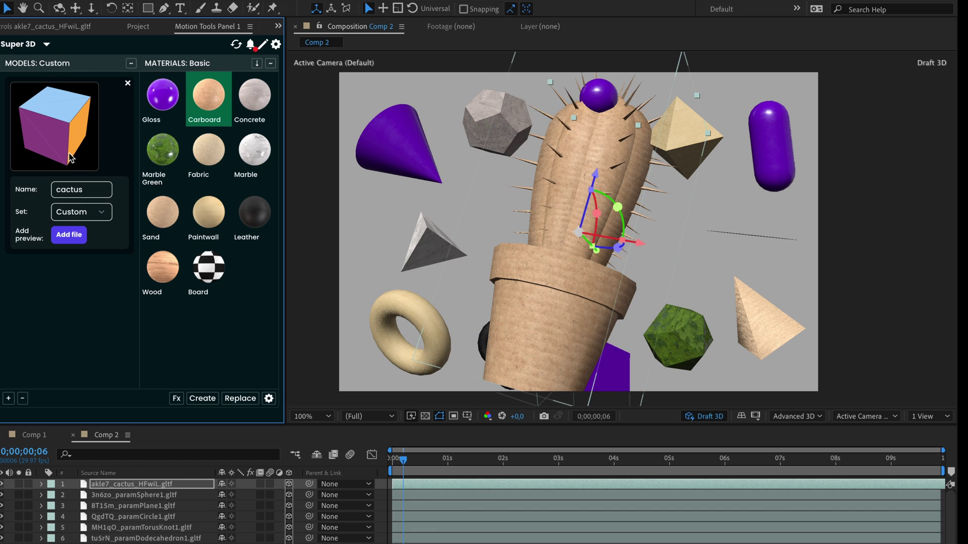
pyautogui.click(90, 189)
pyautogui.write('2')
pyautogui.click(96, 211)
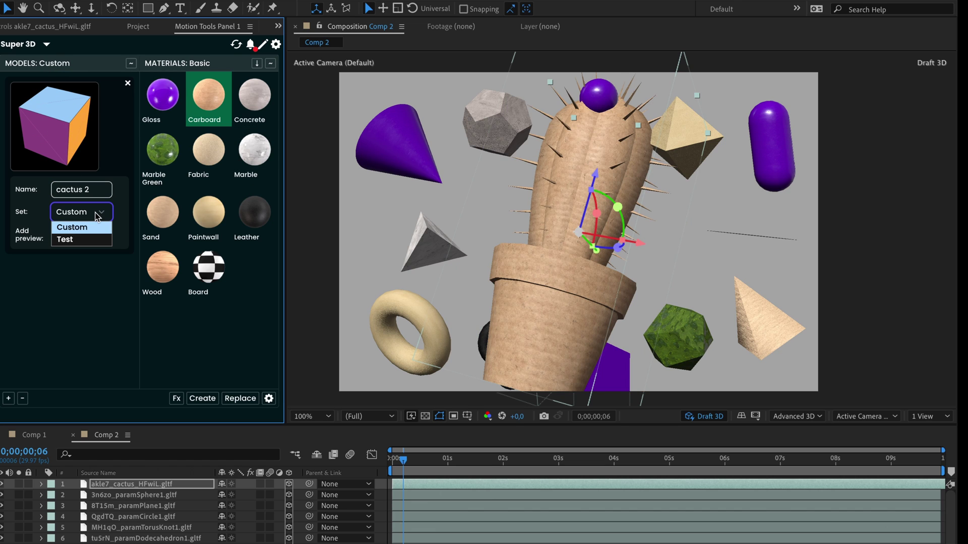
pyautogui.click(95, 224)
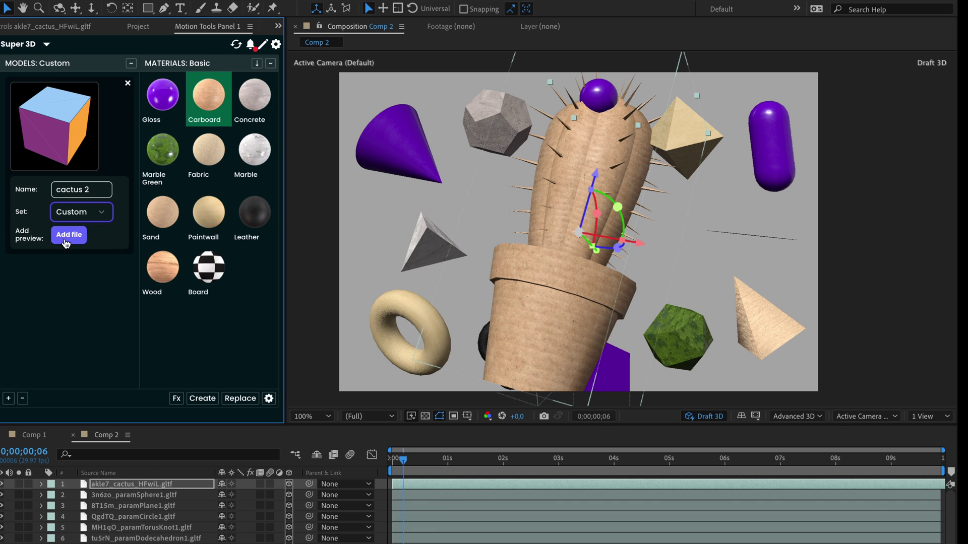
pyautogui.click(128, 85)
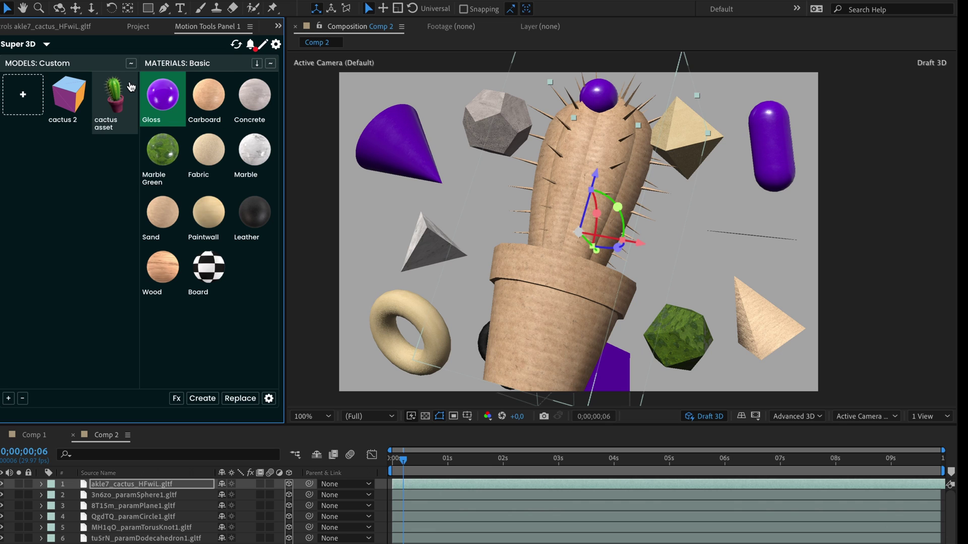
# Step: Try creating a new model set from the Add New Item form, then close it
pyautogui.click(20, 95)
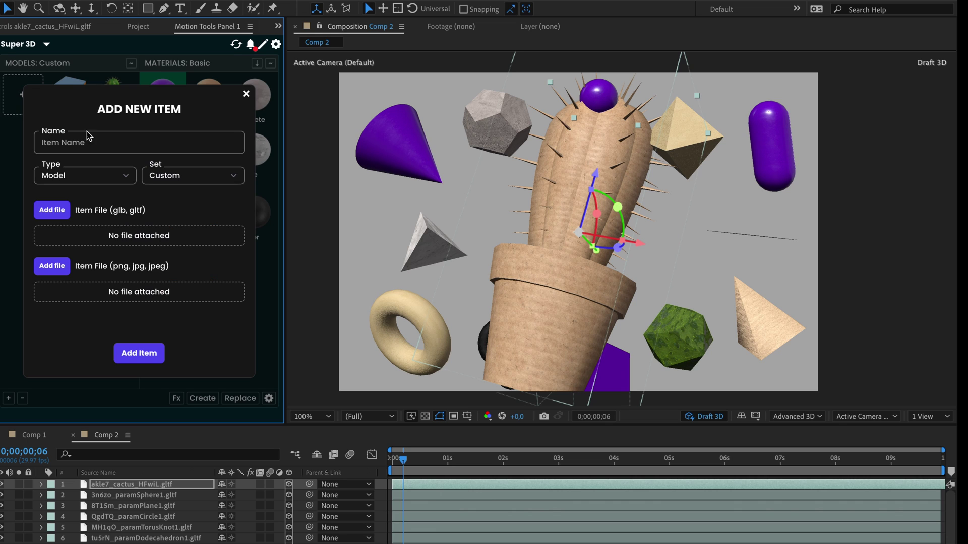
pyautogui.click(175, 176)
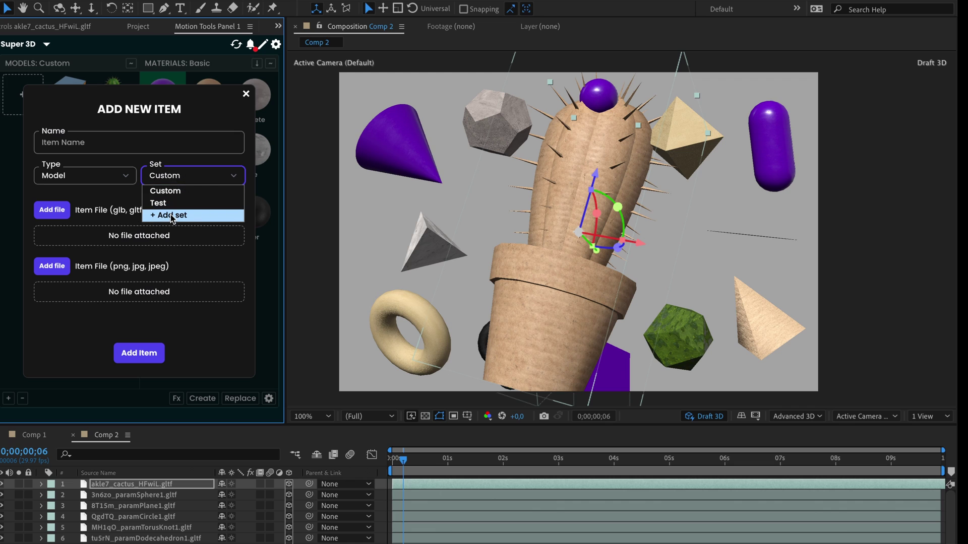
pyautogui.click(178, 216)
pyautogui.click(134, 230)
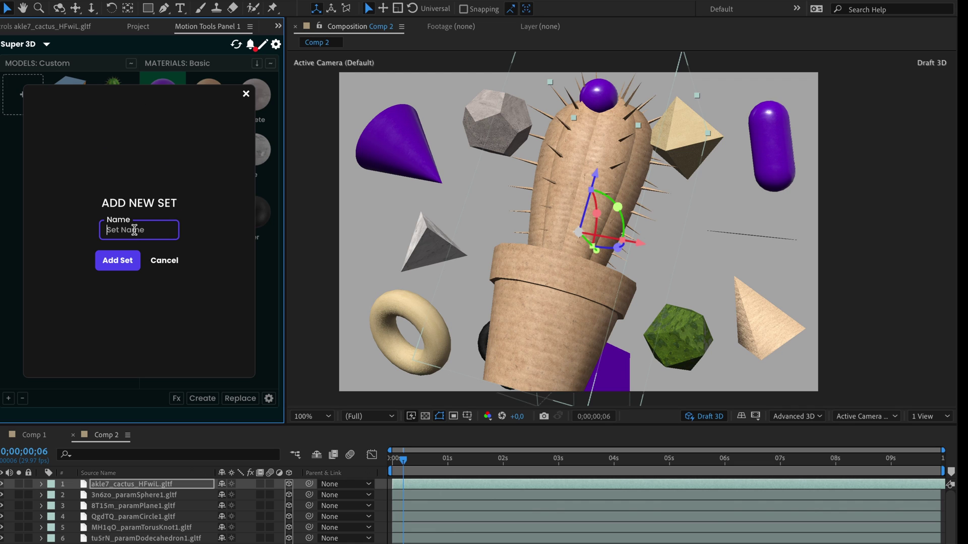
pyautogui.click(119, 261)
pyautogui.click(246, 94)
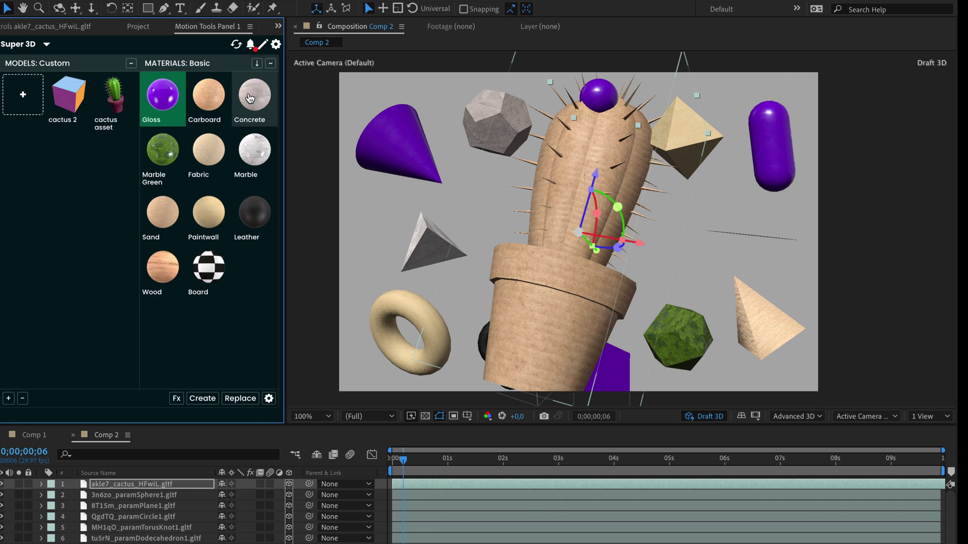
# Step: Remove the test 2 set from the MODELS list, leaving Test and Custom
pyautogui.click(65, 66)
pyautogui.click(66, 66)
pyautogui.click(66, 66)
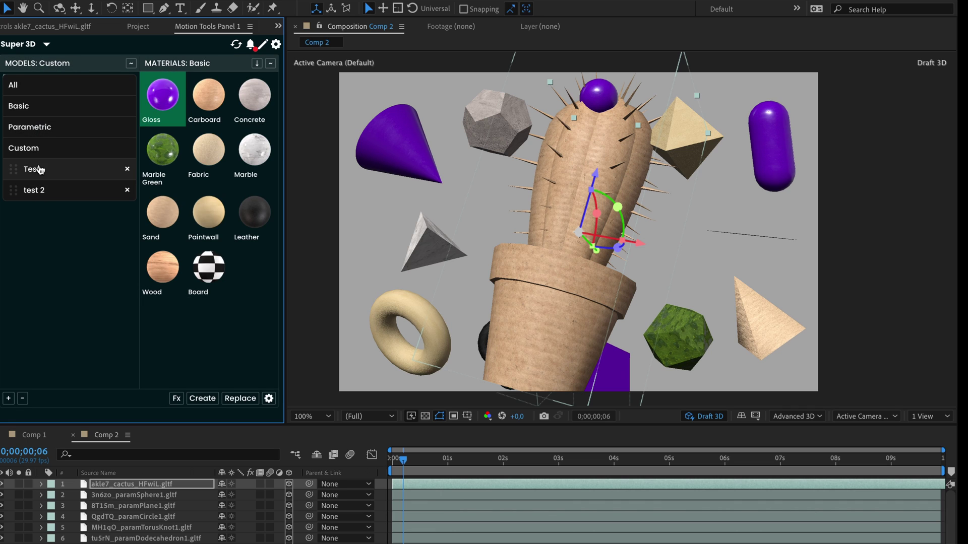
pyautogui.moveTo(15, 196)
pyautogui.mouseDown()
pyautogui.moveTo(18, 174)
pyautogui.moveTo(20, 191)
pyautogui.moveTo(30, 190)
pyautogui.mouseUp()
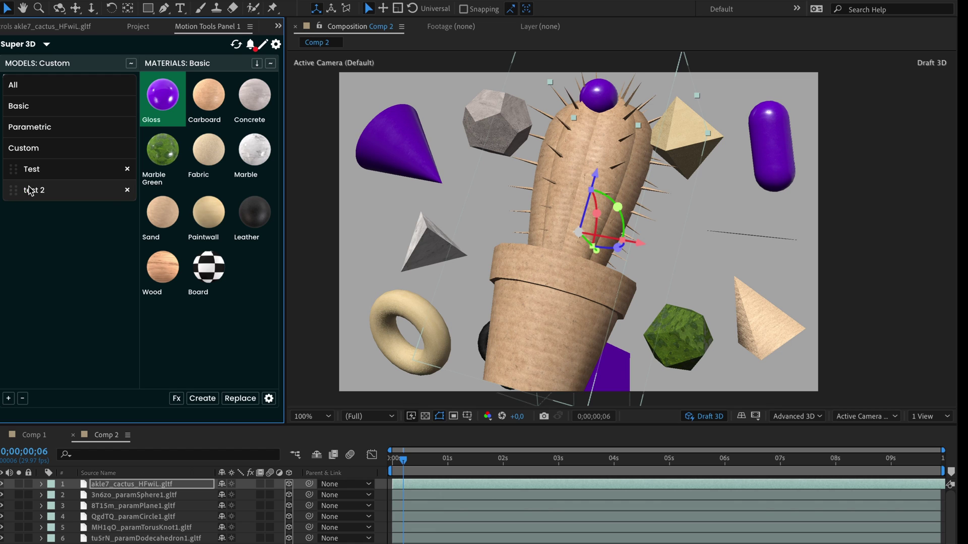
pyautogui.click(127, 190)
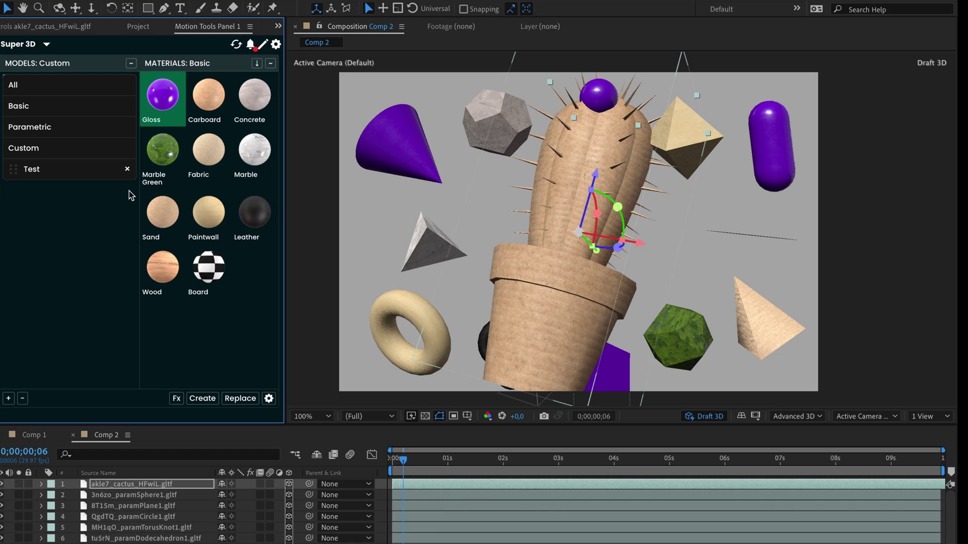
pyautogui.click(56, 67)
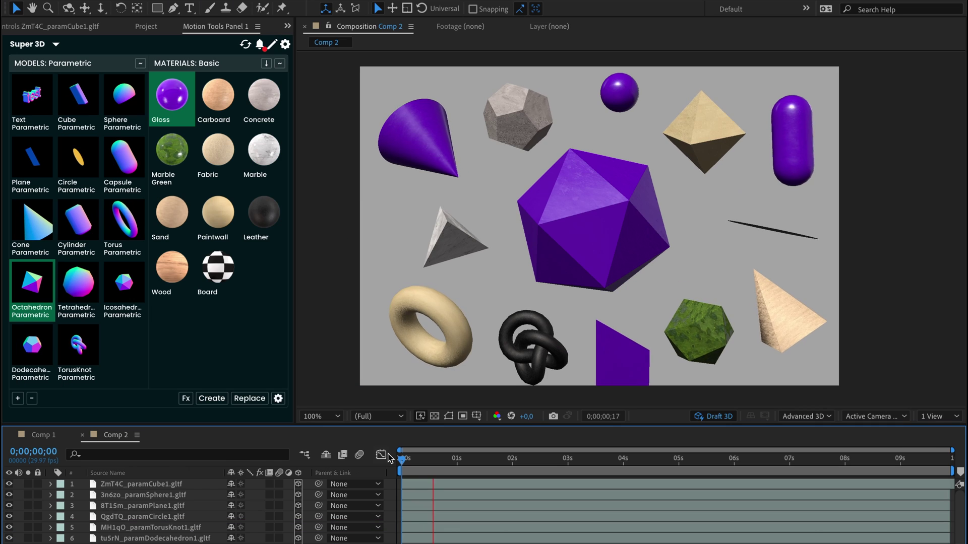
# Step: Scrub Comp 2 to 0;00;00;06, pick Cylinder Parametric, and switch to Activity Monitor
pyautogui.moveTo(400, 459); pyautogui.dragTo(411, 458)
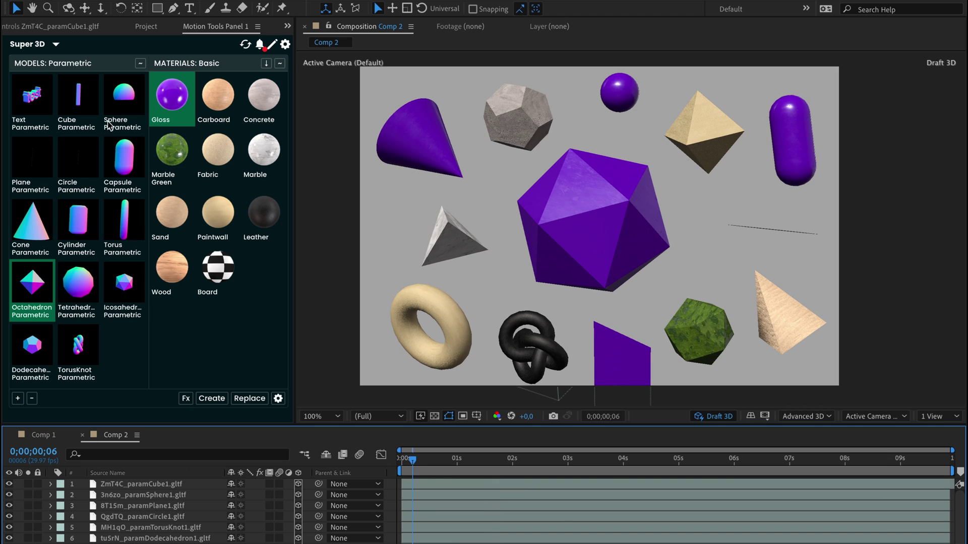
pyautogui.click(78, 222)
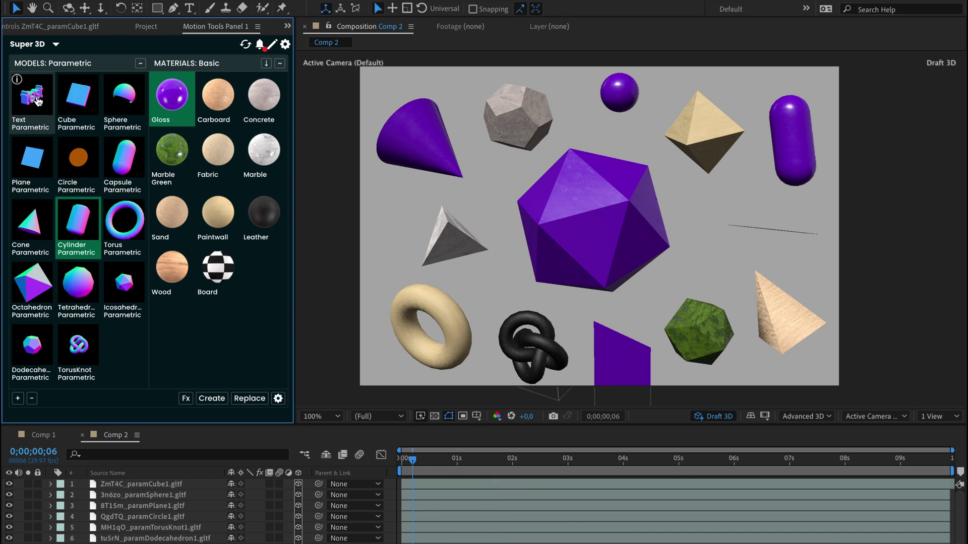
pyautogui.press('super+Tab')
pyautogui.press('super+Tab')
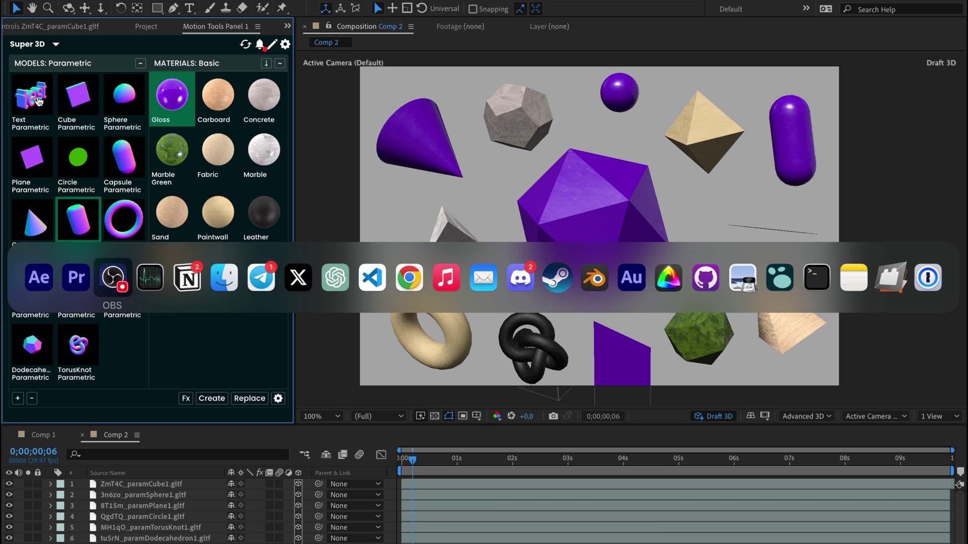
# Step: Select After Effects in Activity Monitor and show the Energy tab
pyautogui.click(320, 187)
pyautogui.click(367, 218)
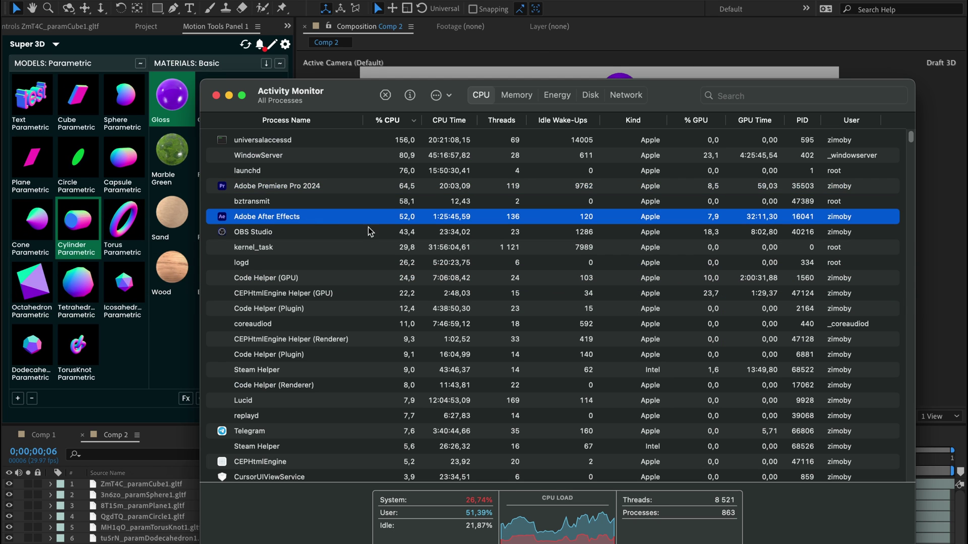
pyautogui.press('alt+super+a')
pyautogui.moveTo(410, 202)
pyautogui.mouseDown()
pyautogui.moveTo(387, 215)
pyautogui.moveTo(425, 221)
pyautogui.mouseUp()
pyautogui.press('alt+super+a')
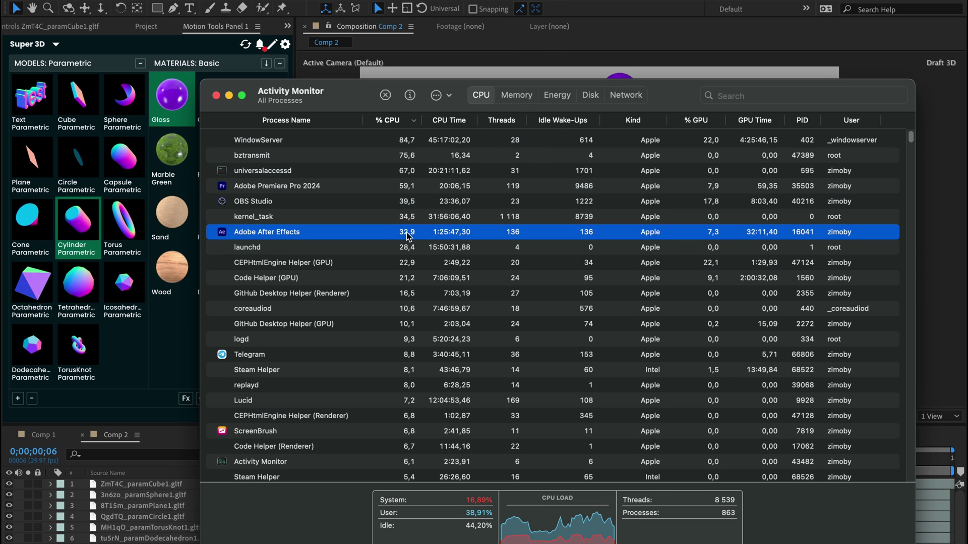
pyautogui.click(555, 99)
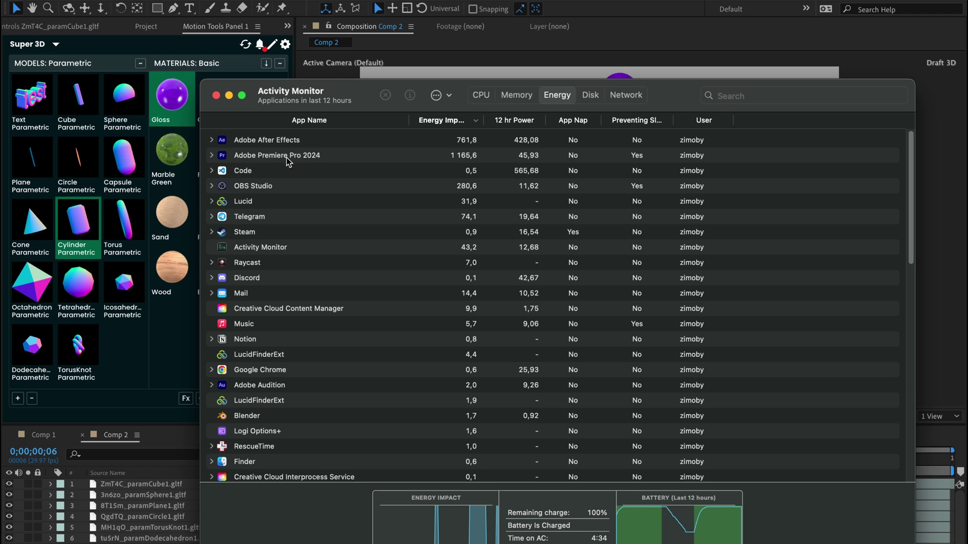
# Step: Highlight the Adobe After Effects row, set Super 3D's MODELS to Basic, and return
pyautogui.click(293, 156)
pyautogui.click(286, 143)
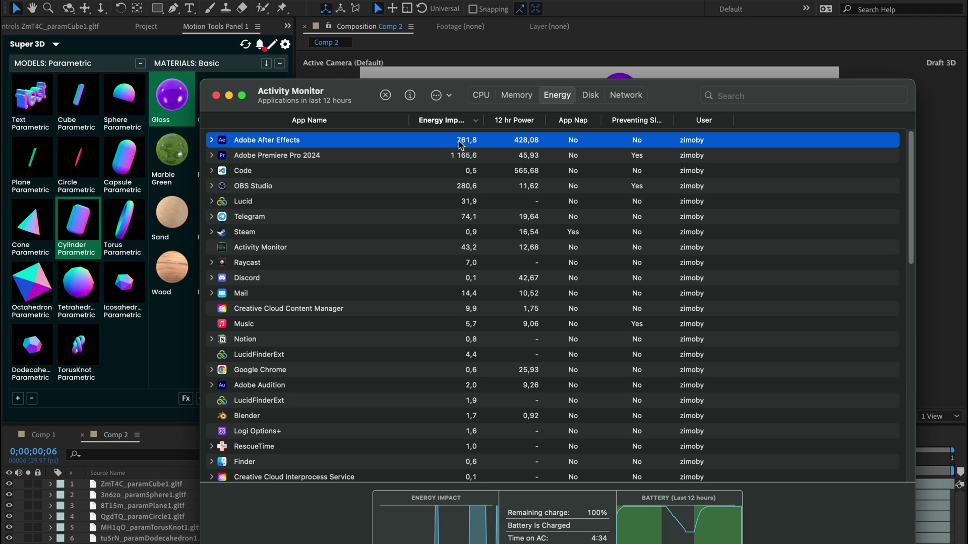
pyautogui.click(53, 61)
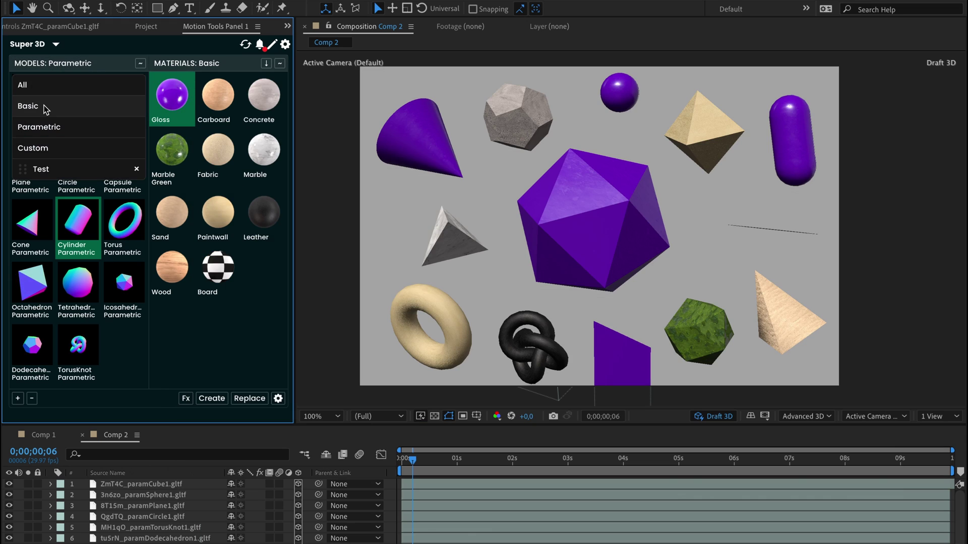
pyautogui.click(65, 105)
pyautogui.press('super+Tab')
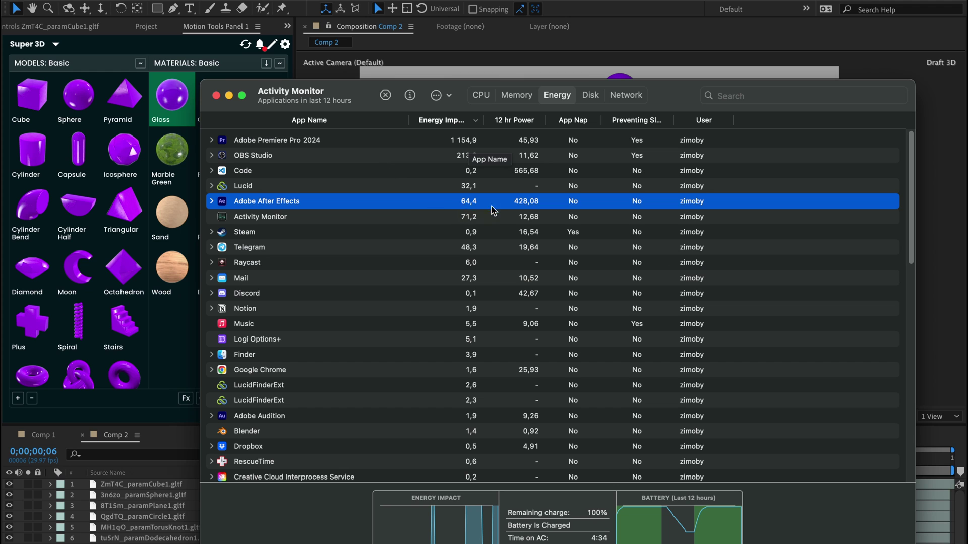
# Step: Show the Parametric model set and turn off Models Rotation in Super 3D settings
pyautogui.click(38, 66)
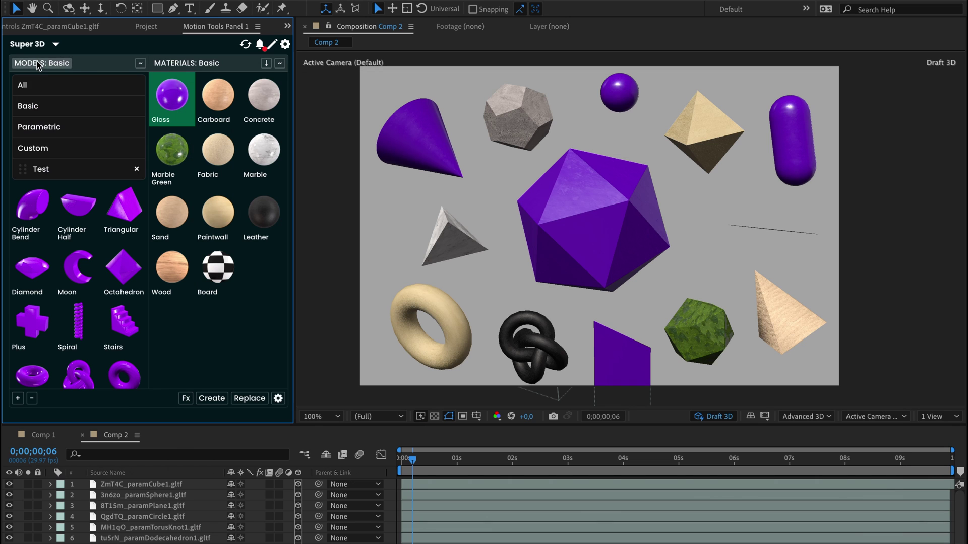
pyautogui.click(47, 125)
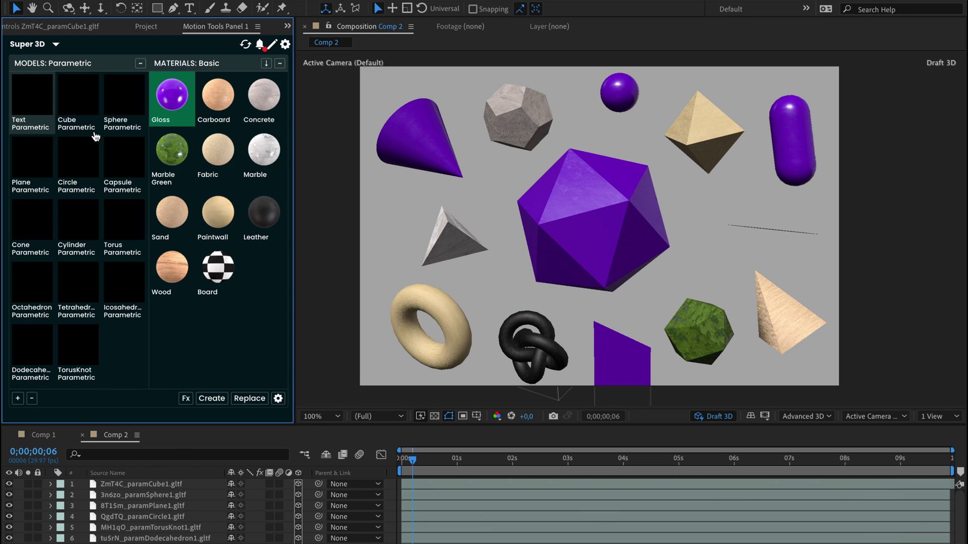
pyautogui.click(278, 398)
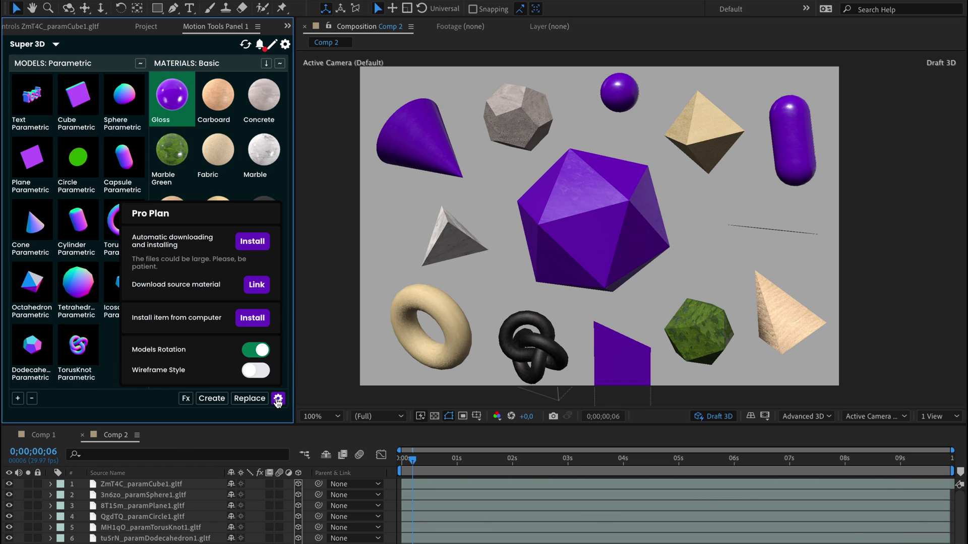
pyautogui.click(256, 350)
# Step: Check Super 3D's extension versions and open the installer's After Effects extension list
pyautogui.press('super+Tab')
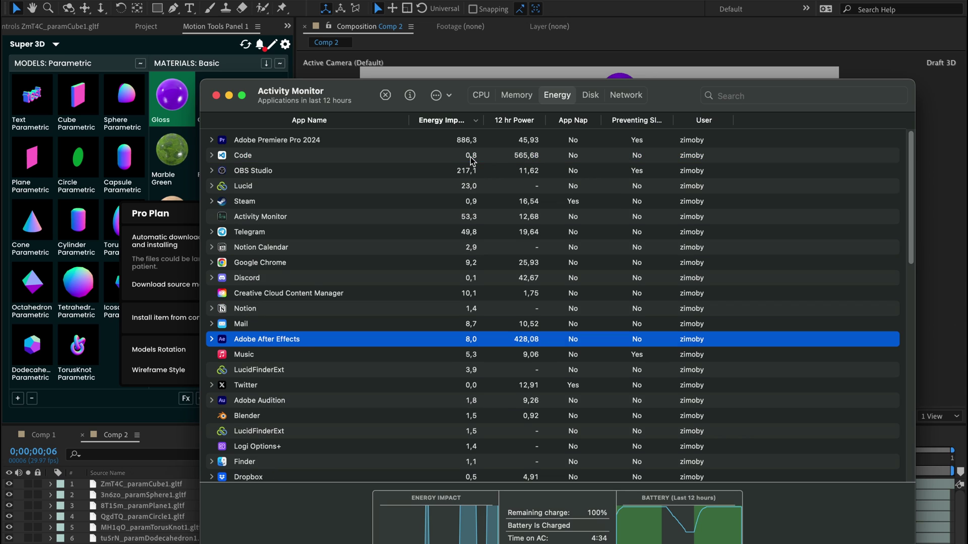
pyautogui.press('super+shift+a')
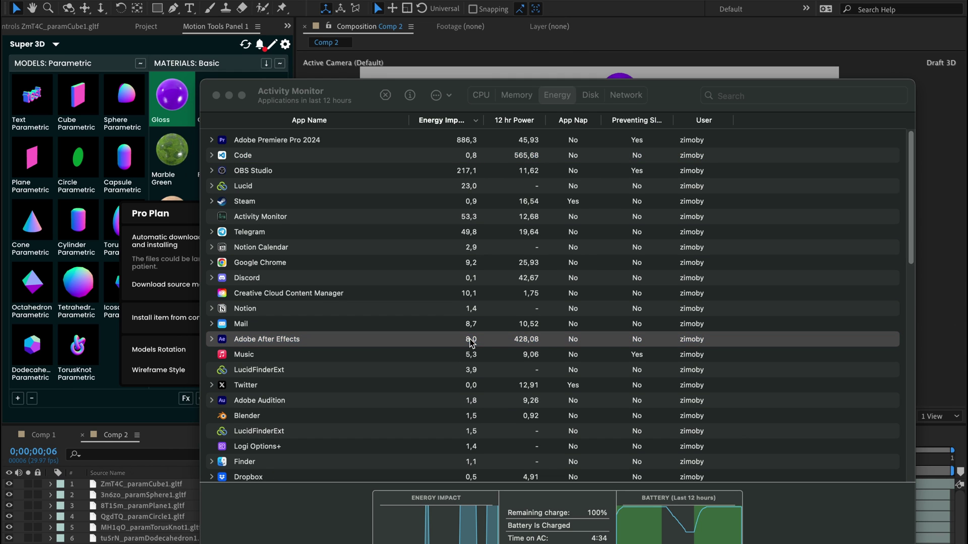
pyautogui.press('Escape')
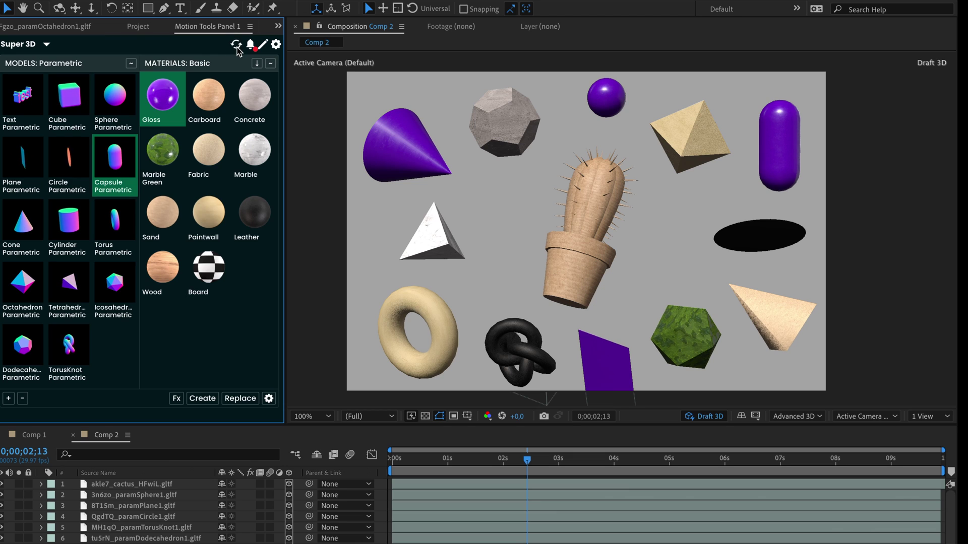
pyautogui.click(251, 45)
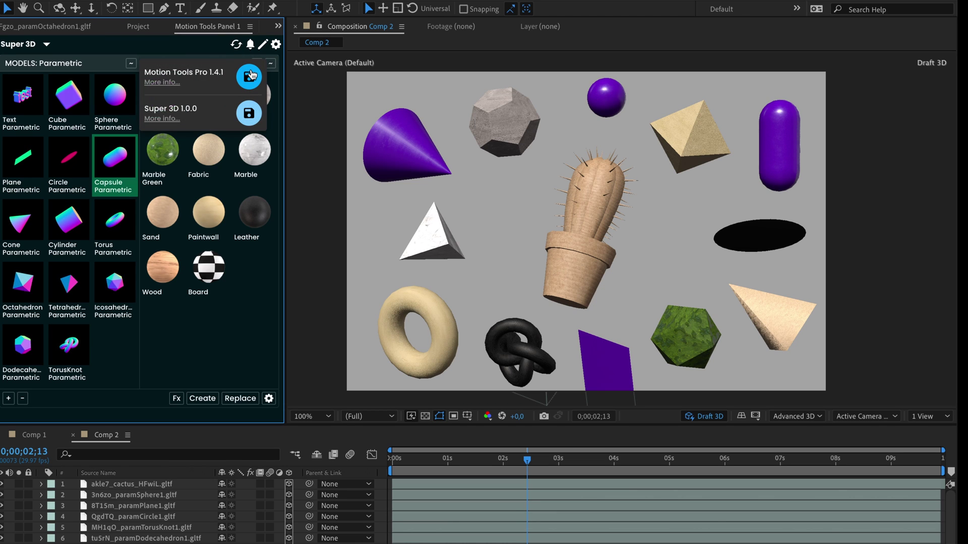
pyautogui.click(250, 76)
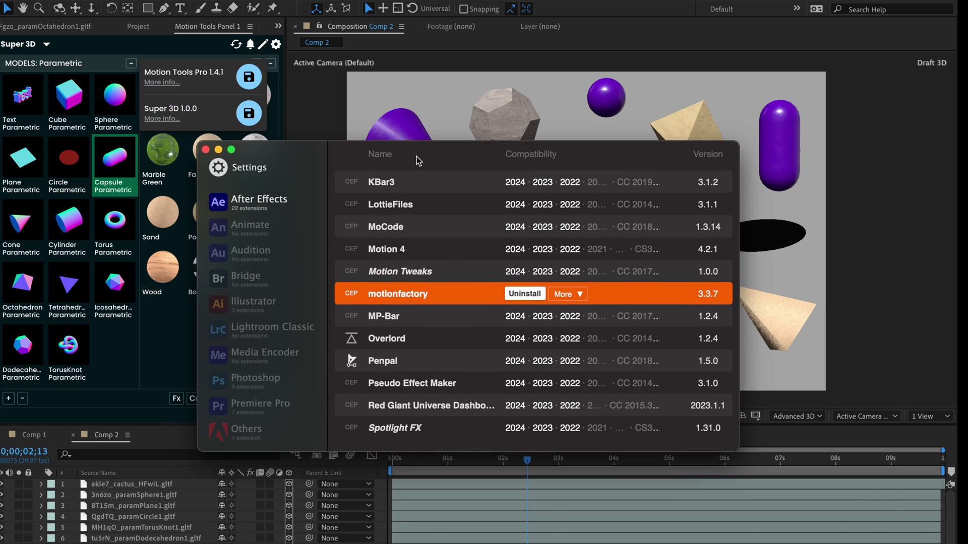
# Step: View the ZXP Installer's version information in its About box, then dismiss it
pyautogui.click(51, 0)
pyautogui.click(51, 2)
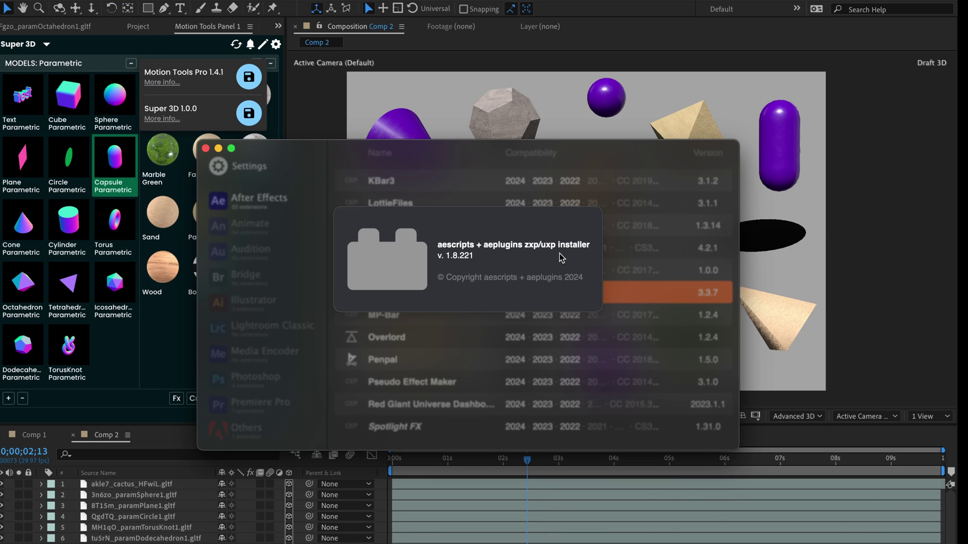
pyautogui.click(367, 177)
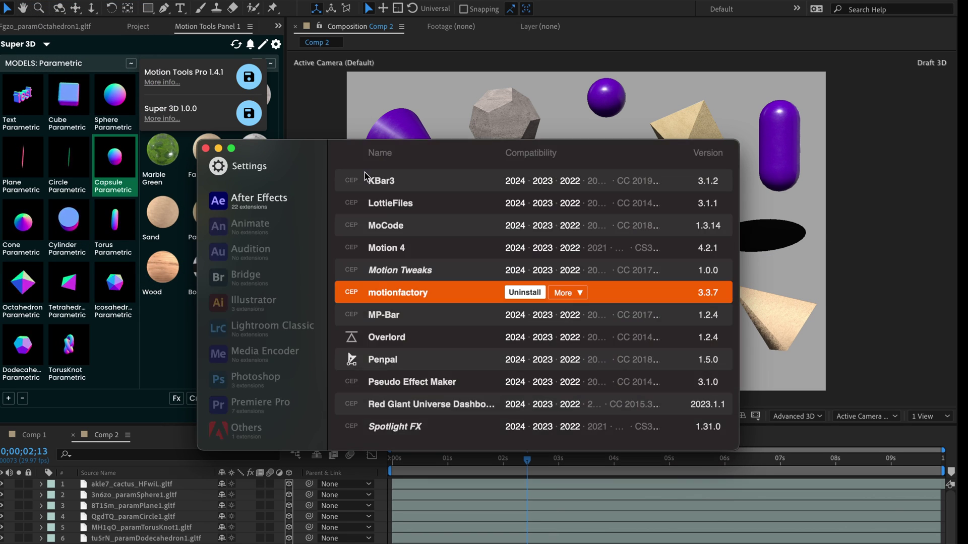
# Step: Back in After Effects, check the MODELS list and rewind Comp 2 to 0;00;00;11
pyautogui.click(216, 67)
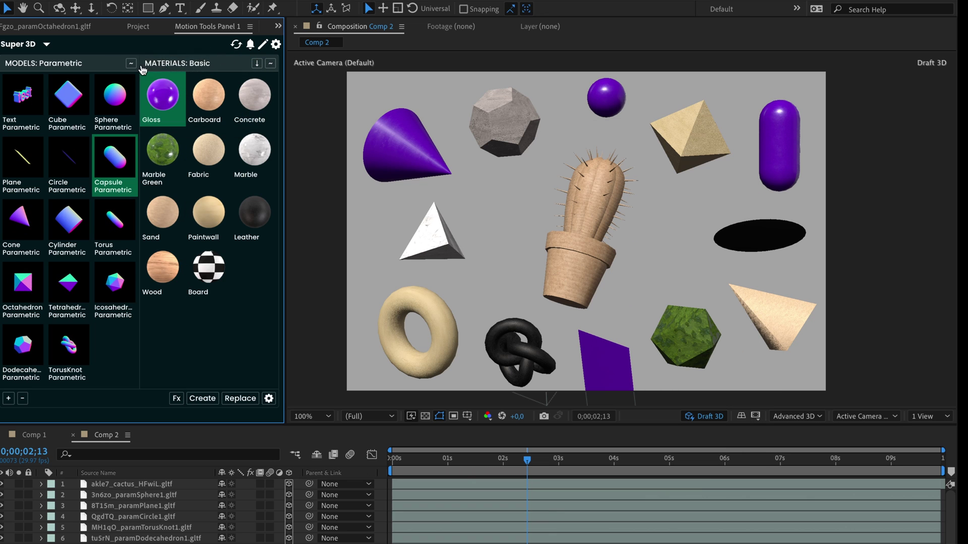
pyautogui.click(64, 65)
pyautogui.click(67, 66)
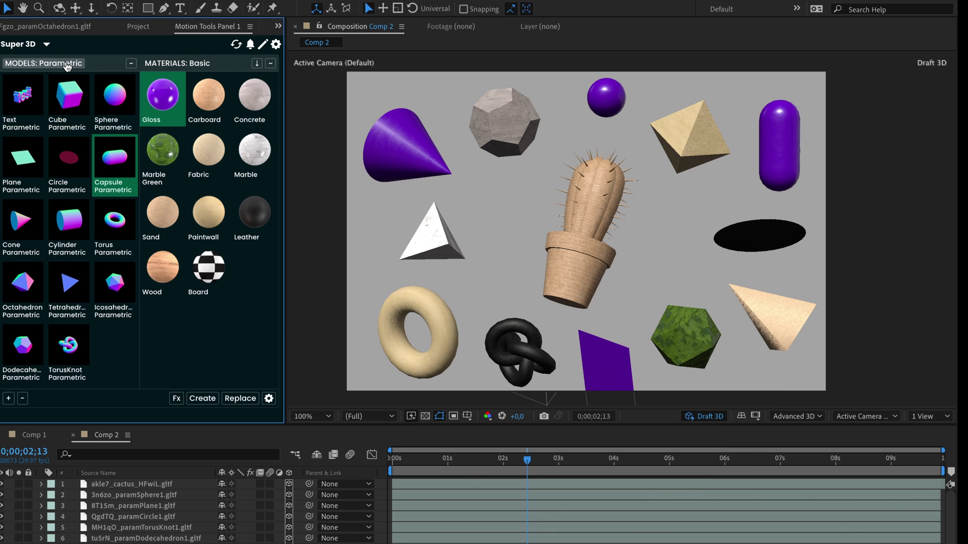
pyautogui.moveTo(527, 460); pyautogui.dragTo(471, 460)
pyautogui.click(412, 460)
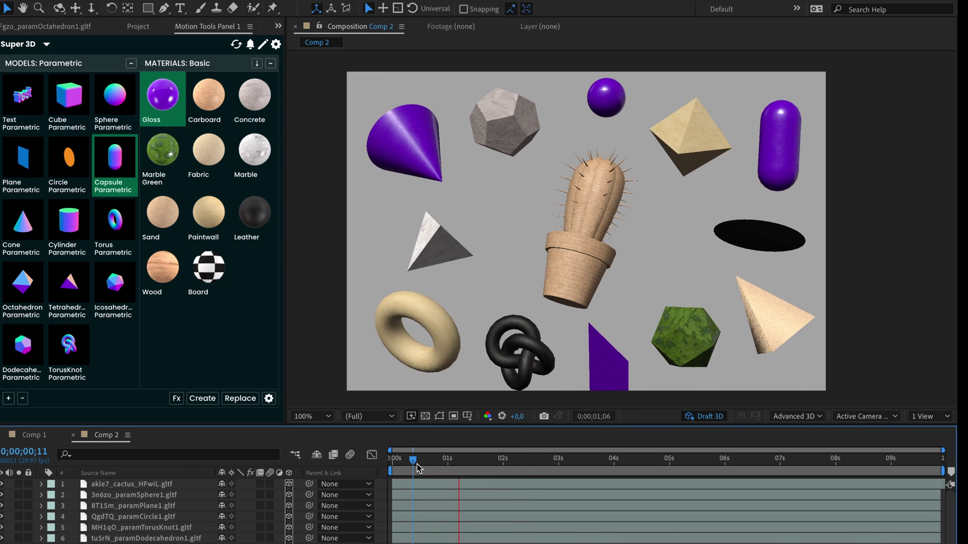